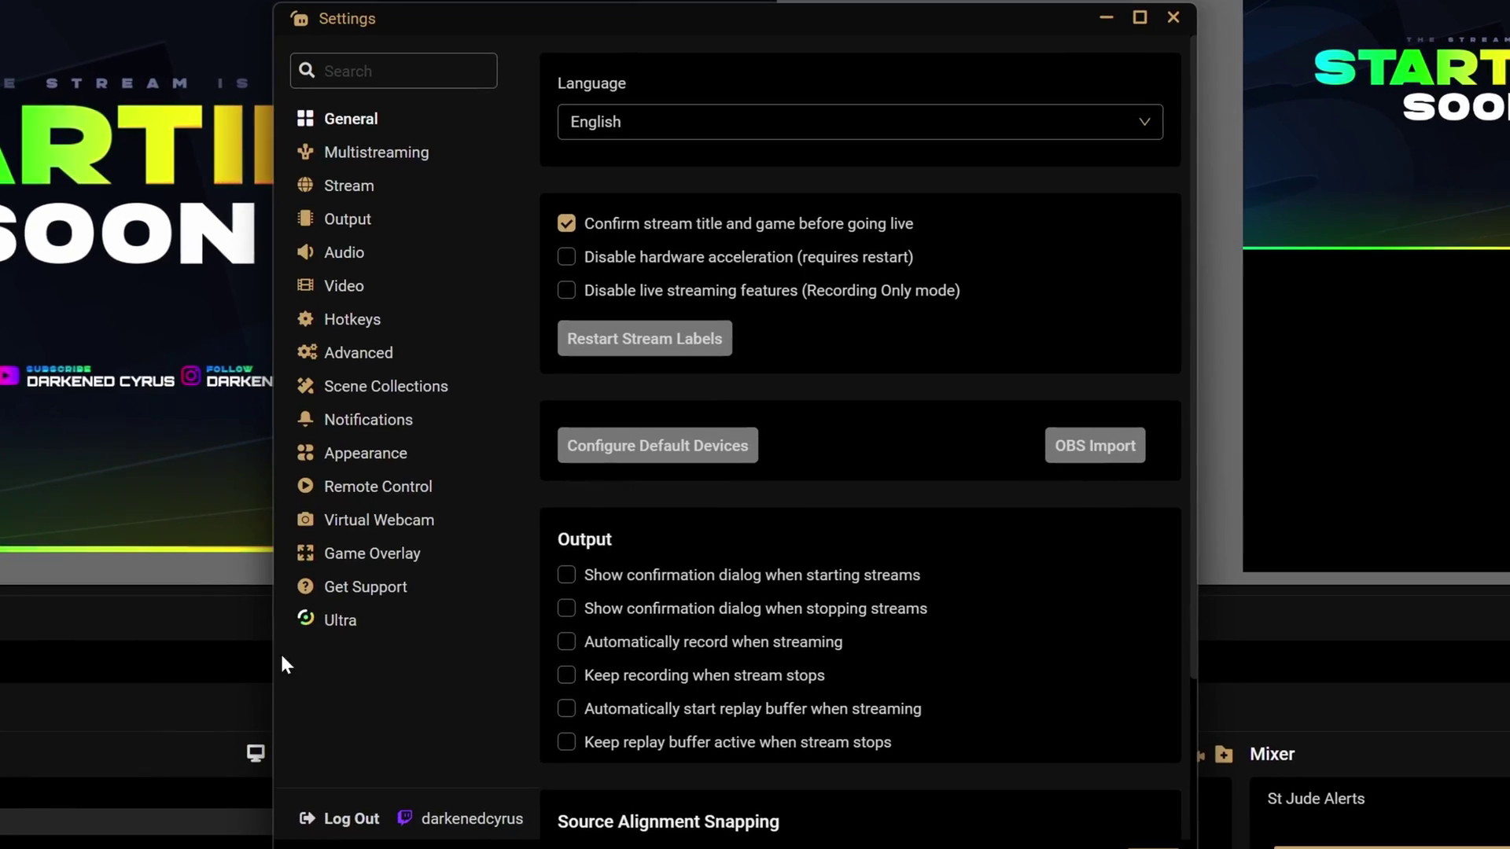
- Leave the general settings and browse the featured, newly added and trending overlays in the theme library
{"action": "left_click", "coordinate": [387, 597]}
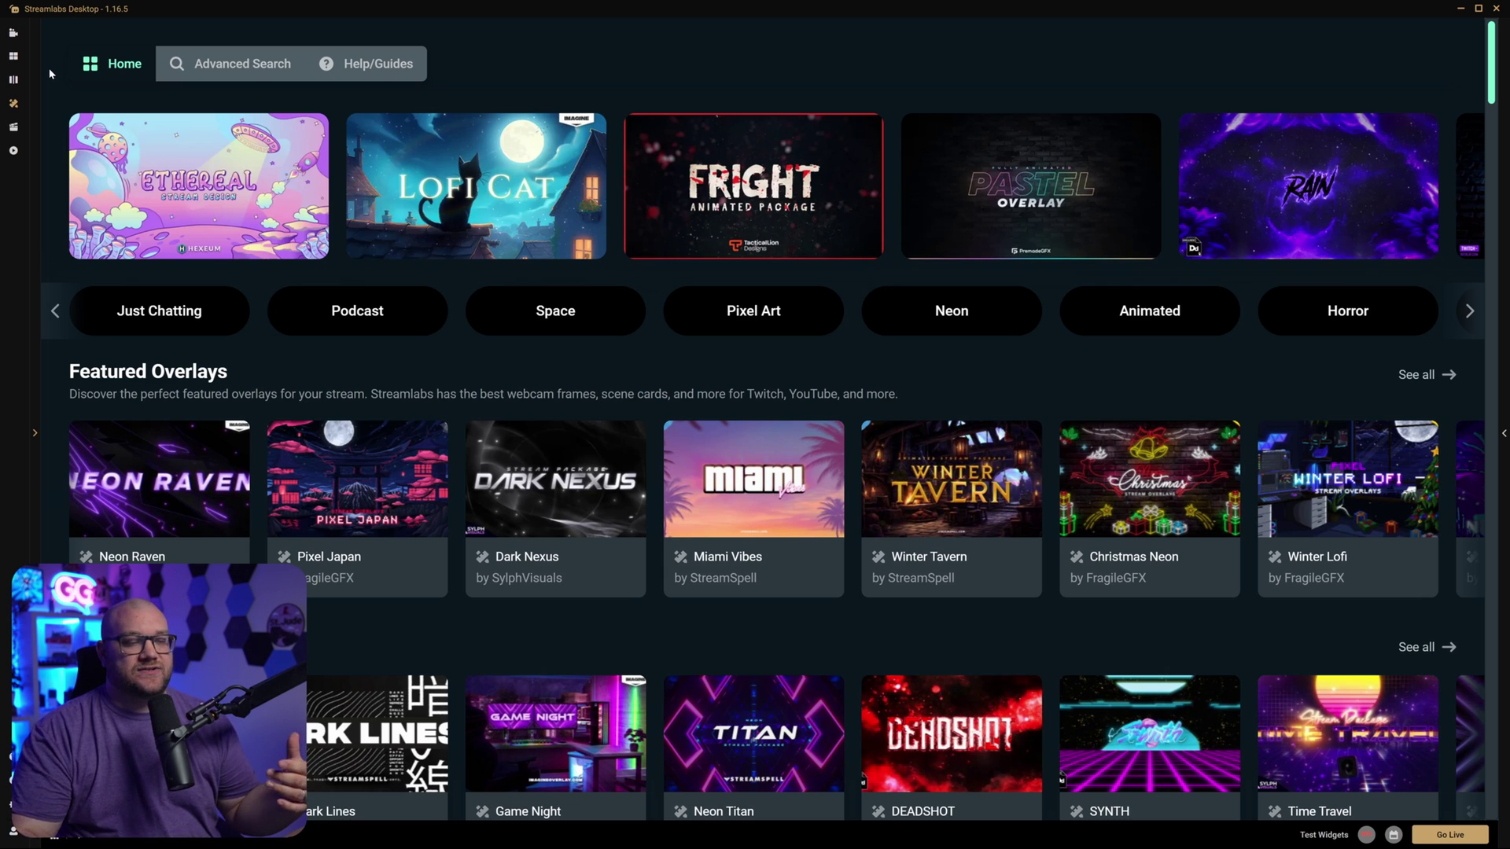
{"action": "scroll", "coordinate": [364, 387], "scroll_direction": "down", "scroll_amount": 5}
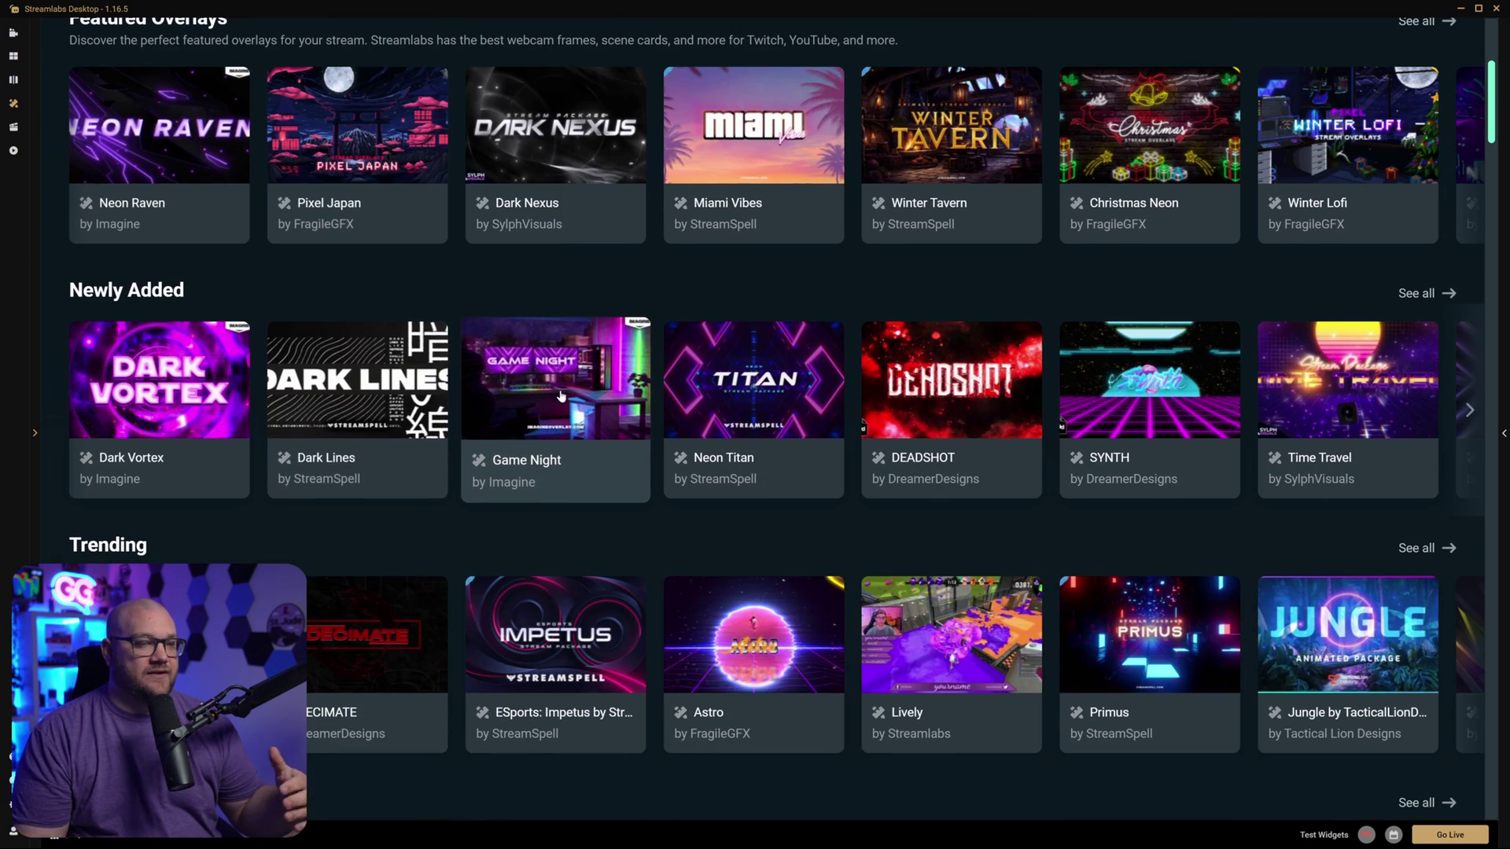
{"action": "scroll", "coordinate": [563, 393], "scroll_direction": "down", "scroll_amount": 2}
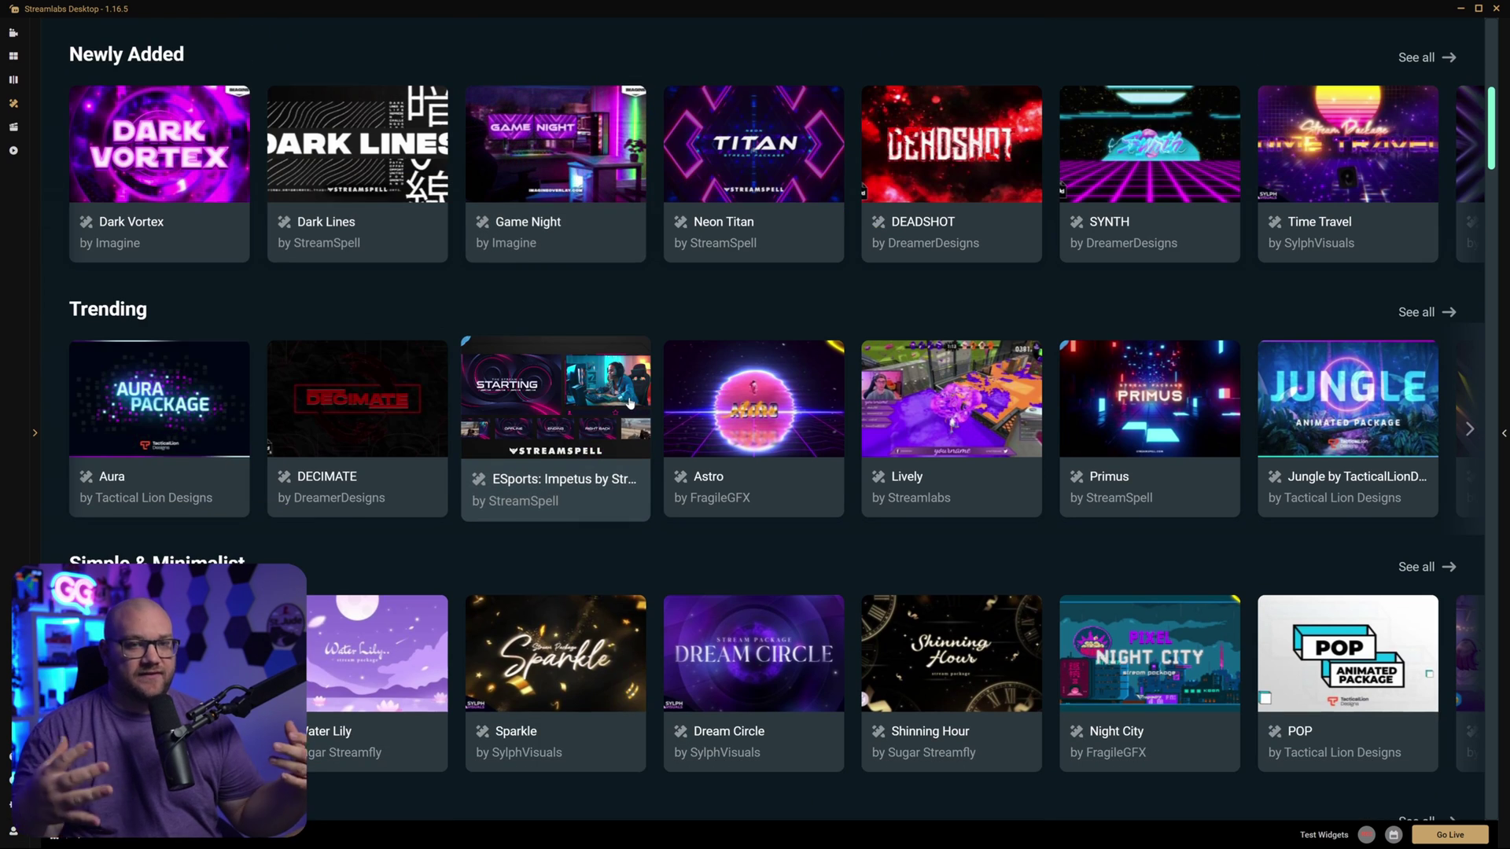
{"action": "scroll", "coordinate": [664, 456], "scroll_direction": "down", "scroll_amount": 1}
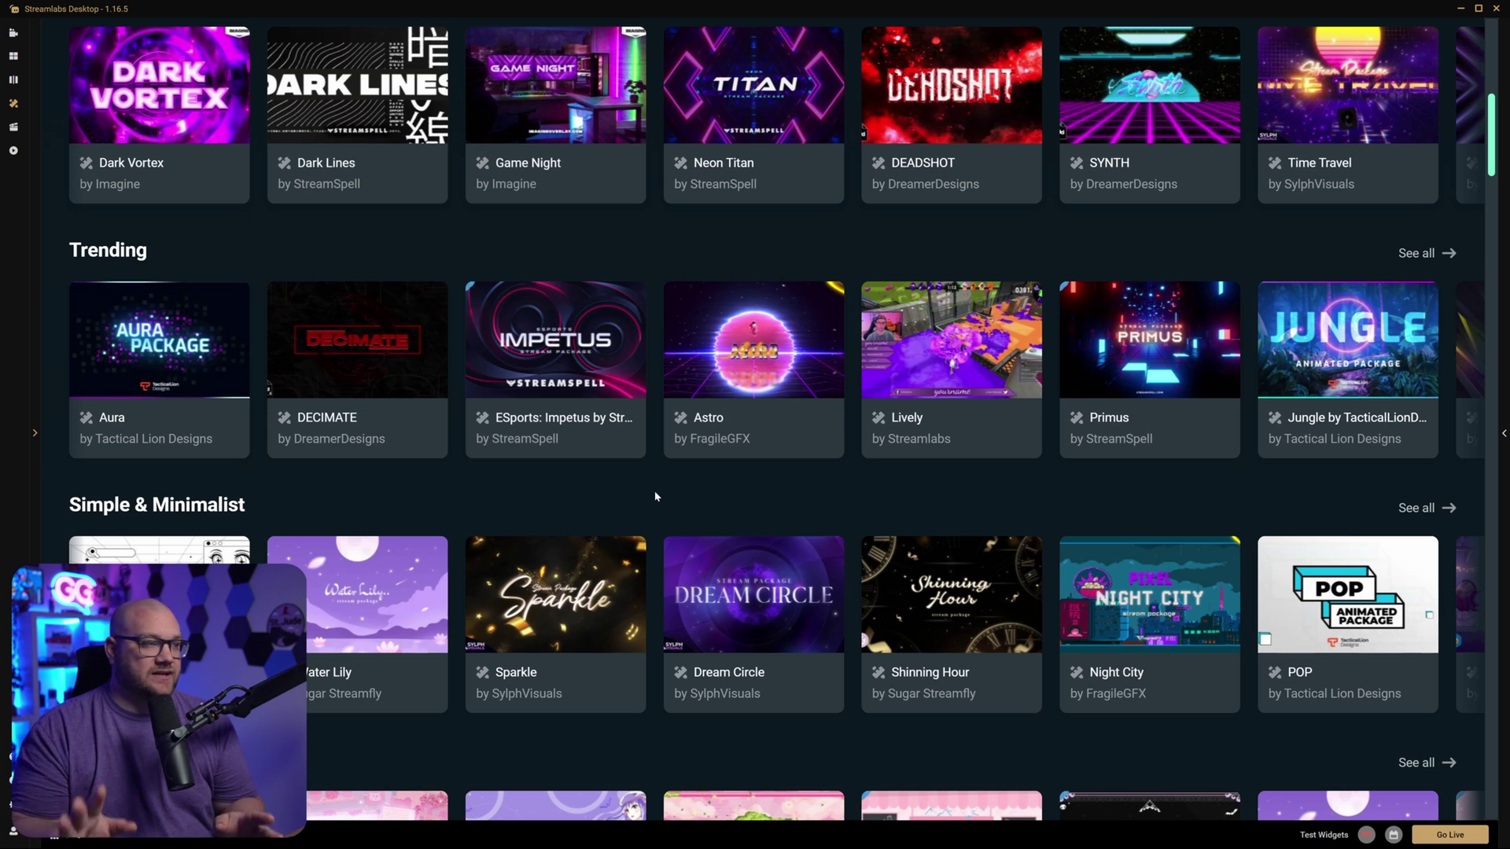
{"action": "scroll", "coordinate": [656, 495], "scroll_direction": "up", "scroll_amount": 8}
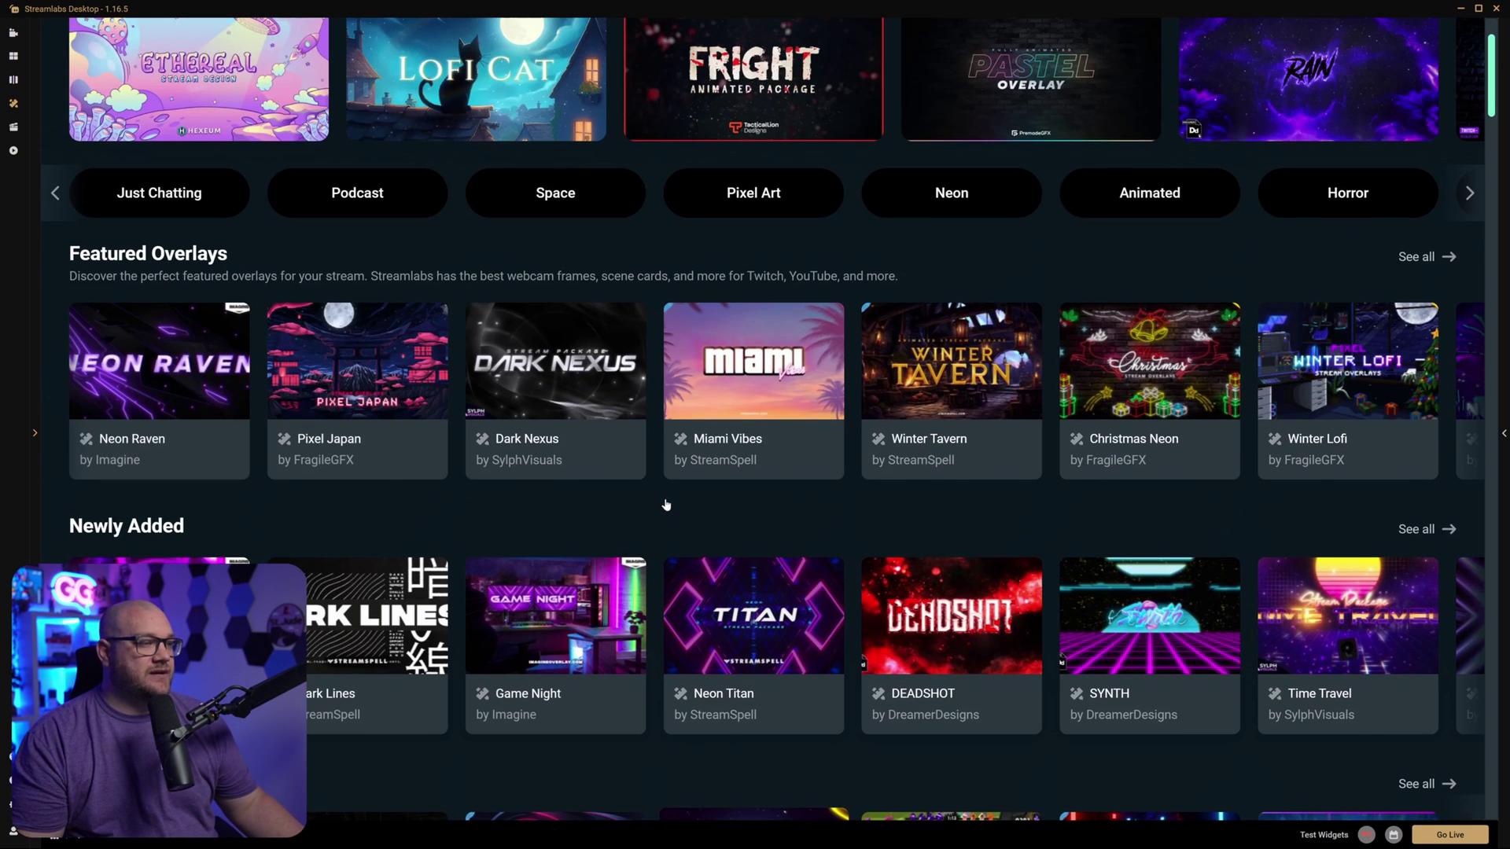
{"action": "scroll", "coordinate": [648, 496], "scroll_direction": "up", "scroll_amount": 2}
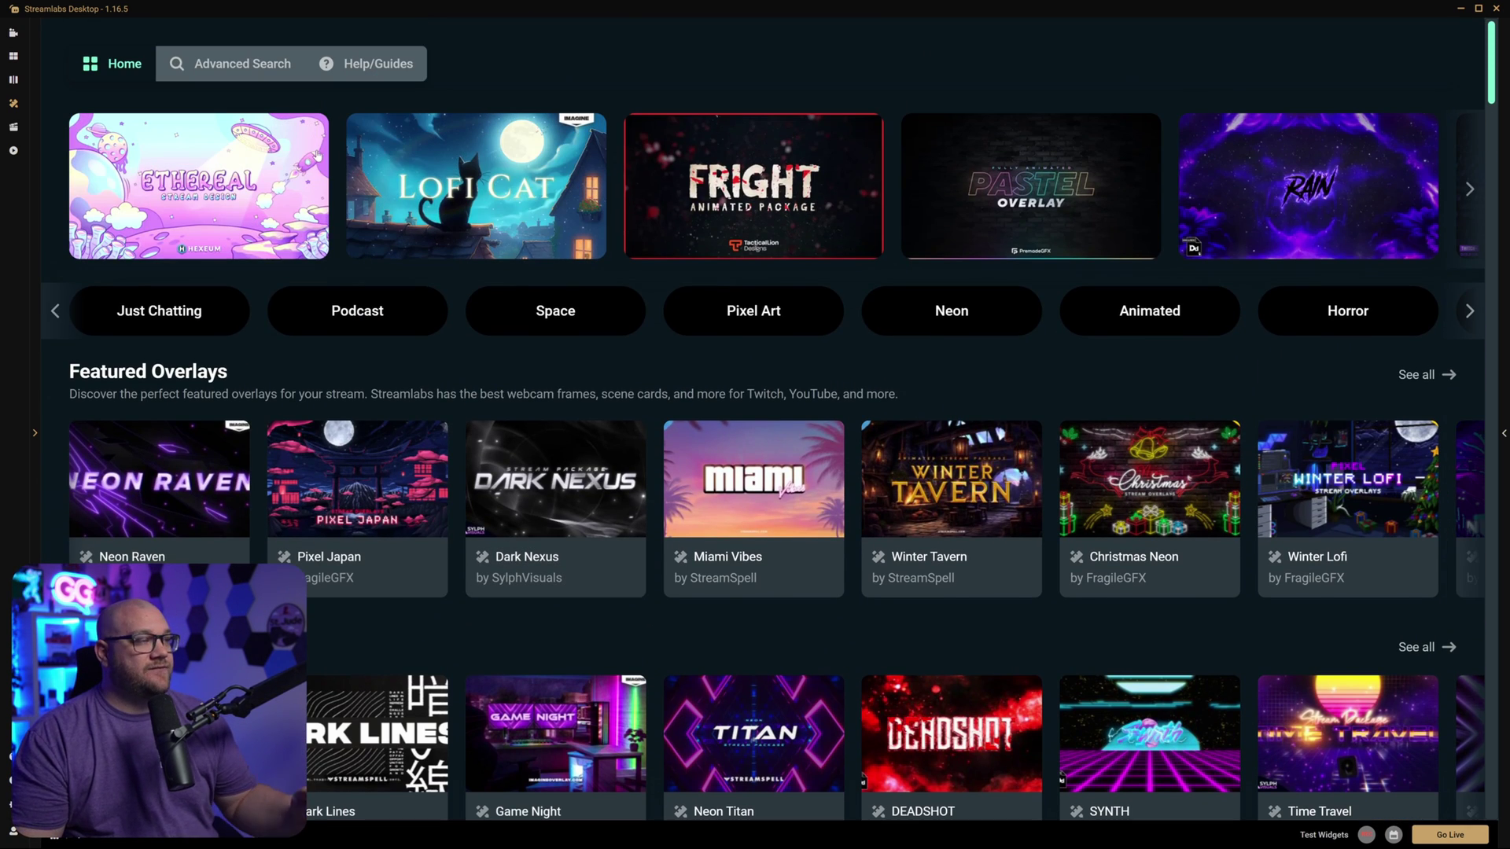
- Search the overlay library for "free" and open the Minimal Blue overlay by Streamlabs
{"action": "left_click", "coordinate": [236, 64]}
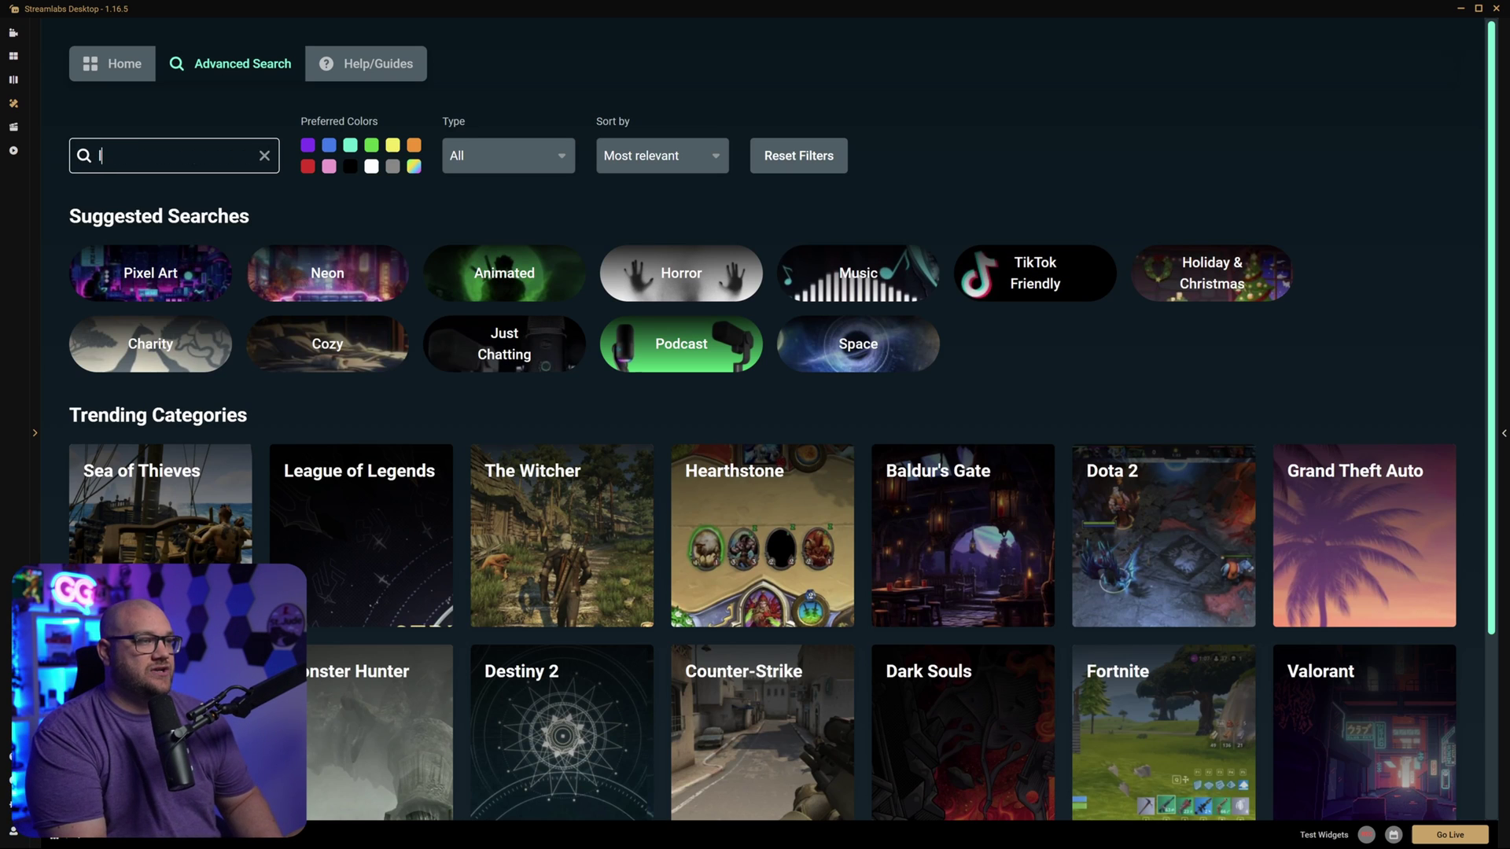
{"action": "type", "text": "free"}
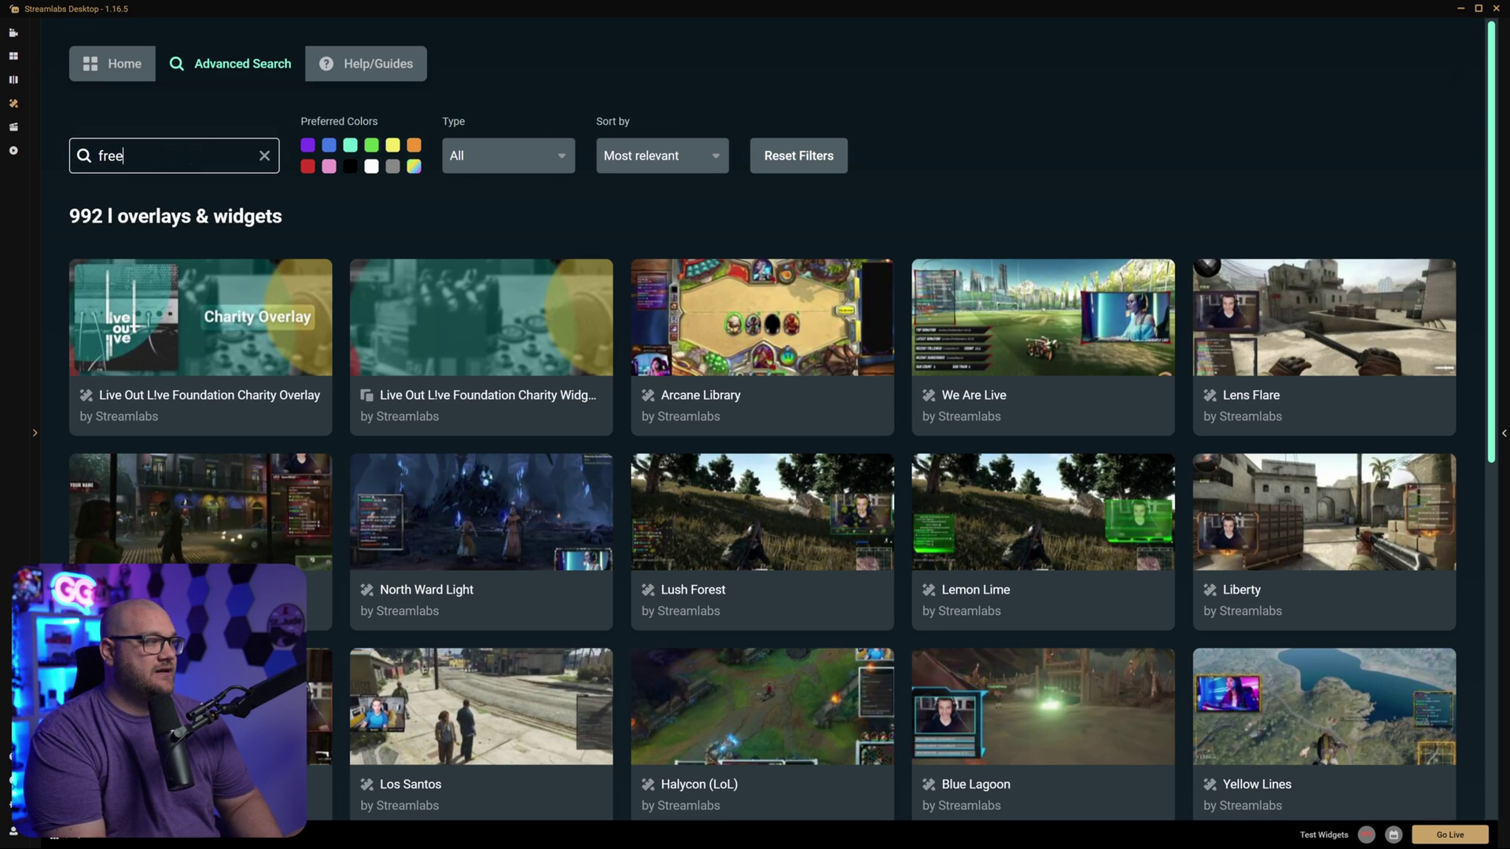
{"action": "scroll", "coordinate": [853, 468], "scroll_direction": "down", "scroll_amount": 5}
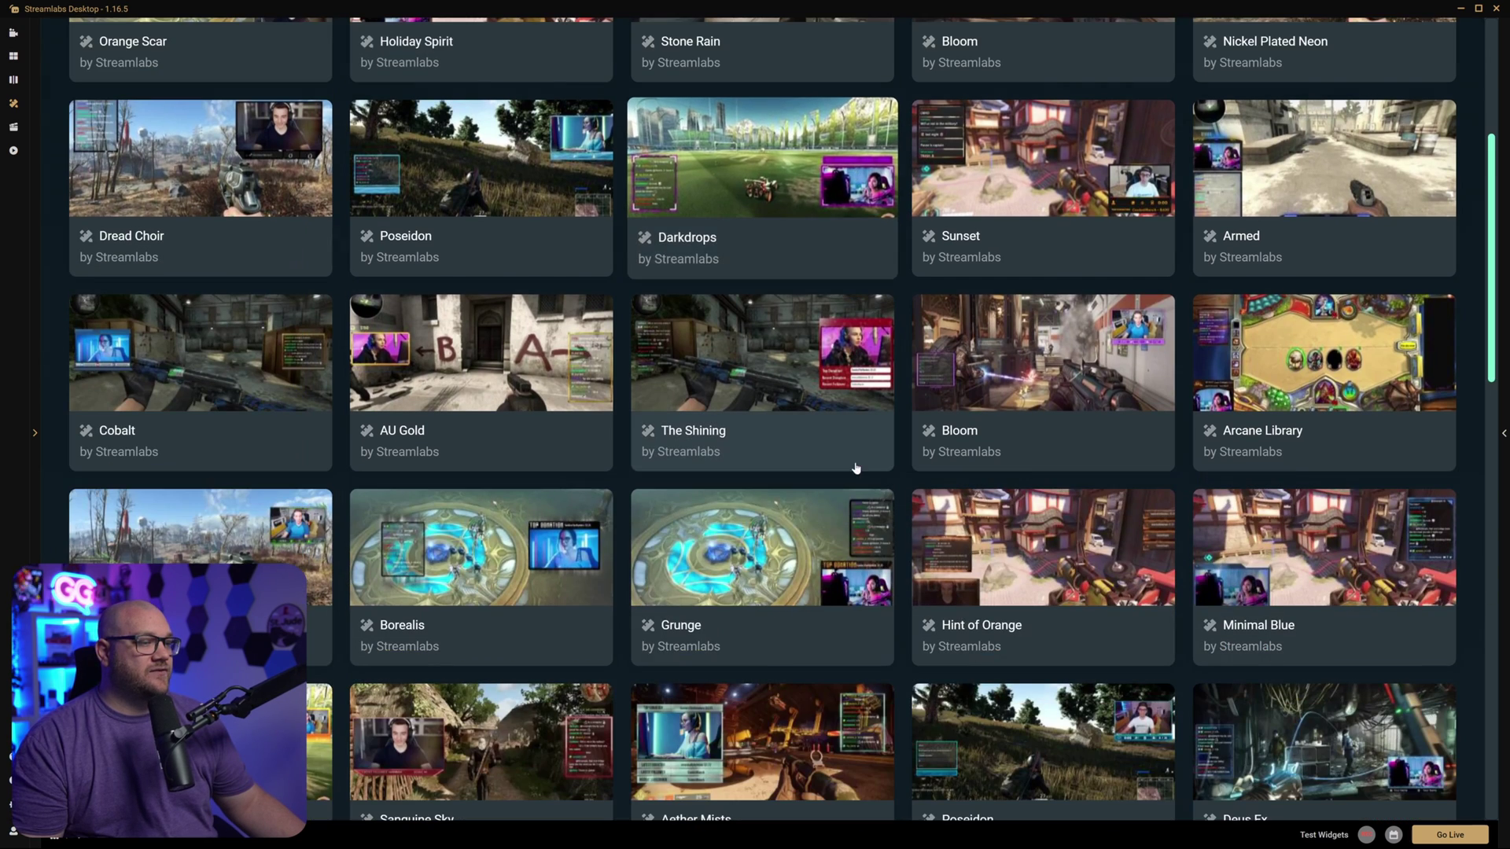
{"action": "scroll", "coordinate": [853, 467], "scroll_direction": "down", "scroll_amount": 3}
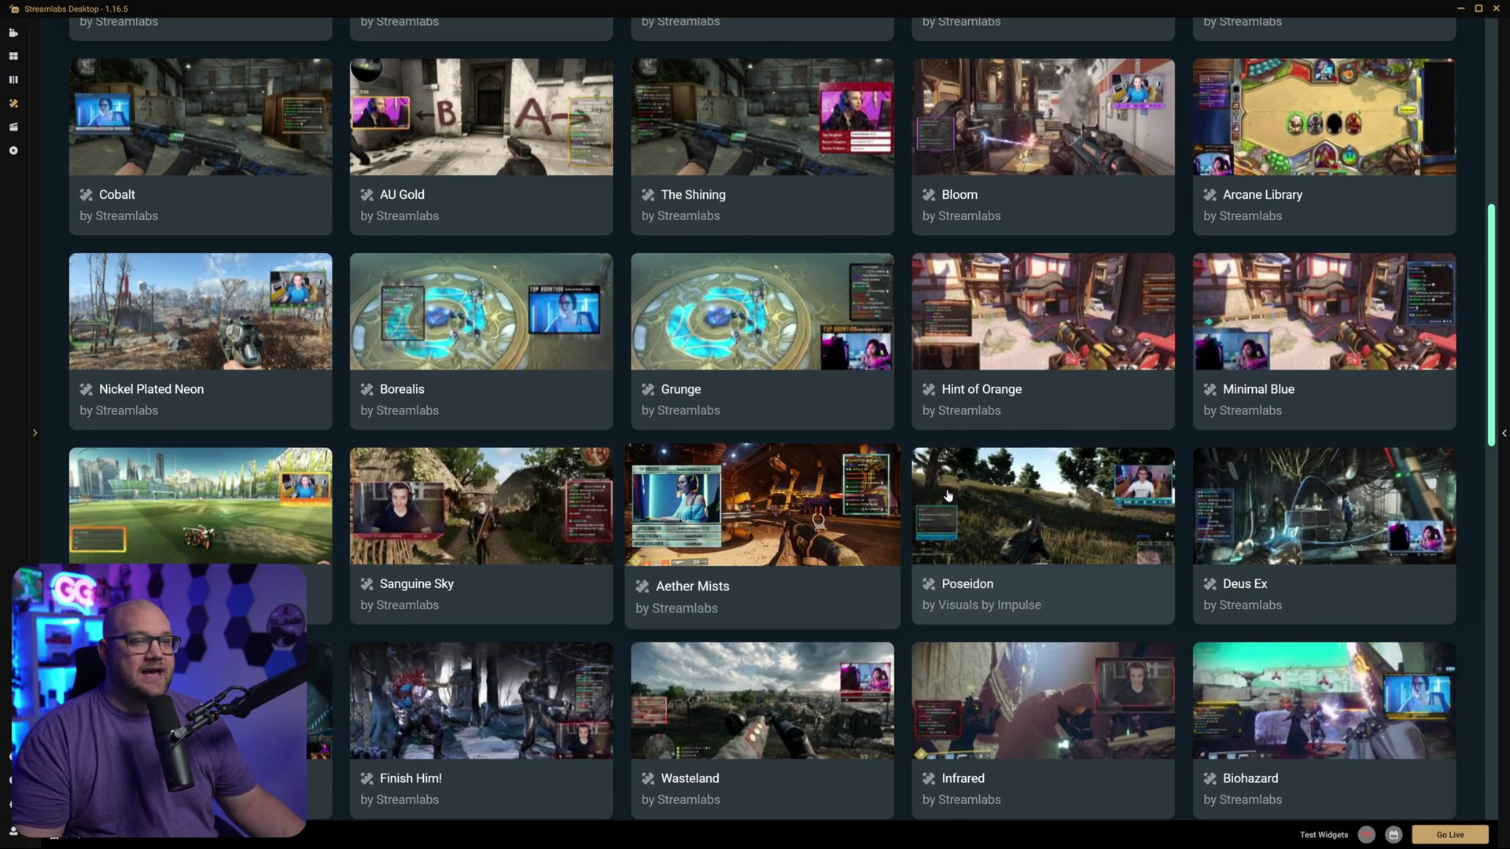
{"action": "scroll", "coordinate": [1101, 488], "scroll_direction": "up", "scroll_amount": 2}
{"action": "scroll", "coordinate": [1259, 456], "scroll_direction": "down", "scroll_amount": 1}
{"action": "left_click", "coordinate": [1329, 445]}
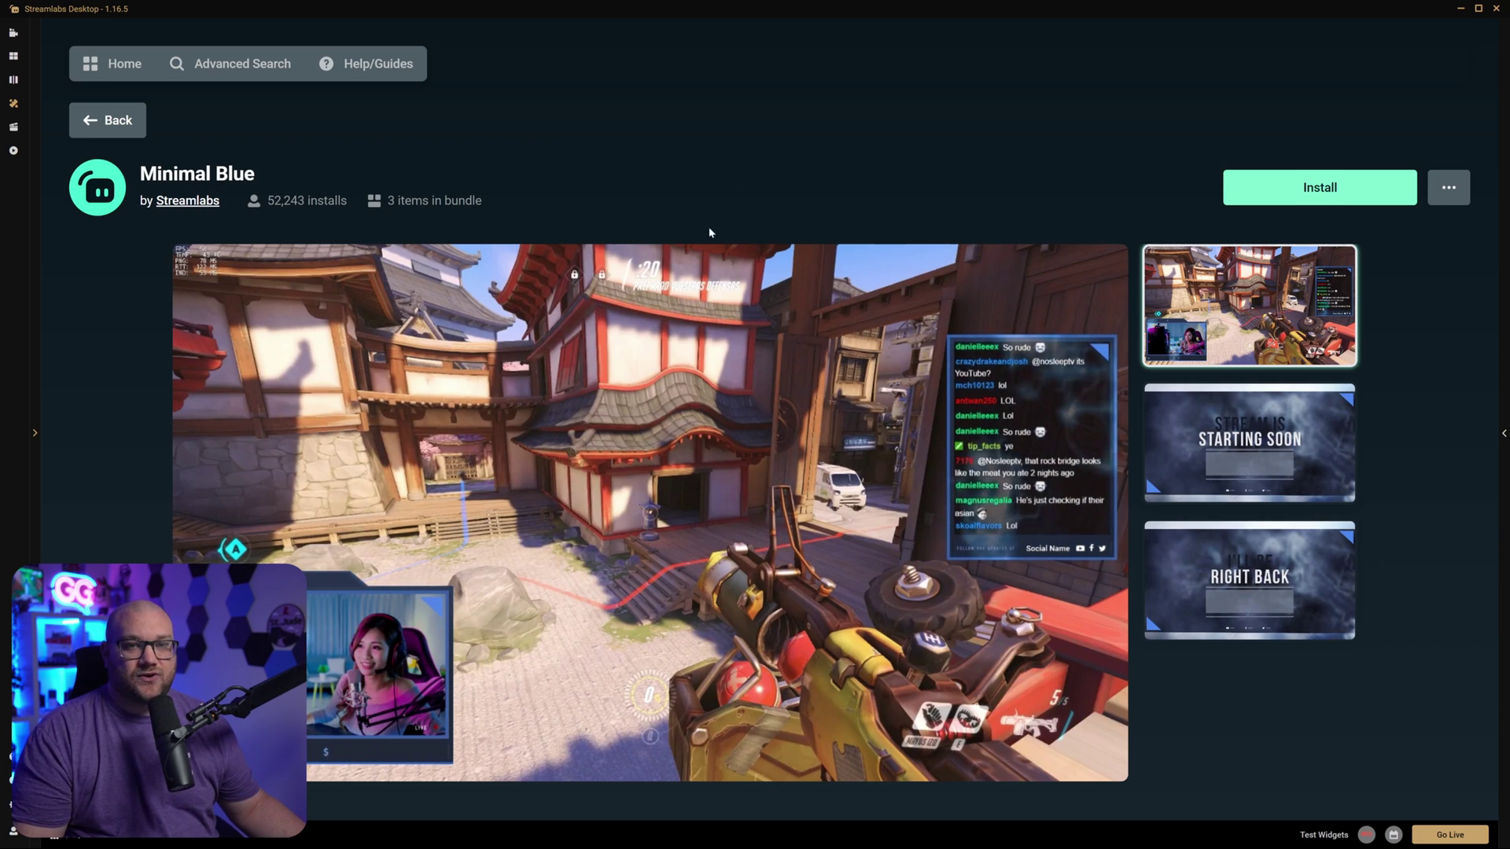
- Preview the Starting Soon, Right Back and gameplay scenes of the Minimal Blue overlay
{"action": "left_click", "coordinate": [1297, 449]}
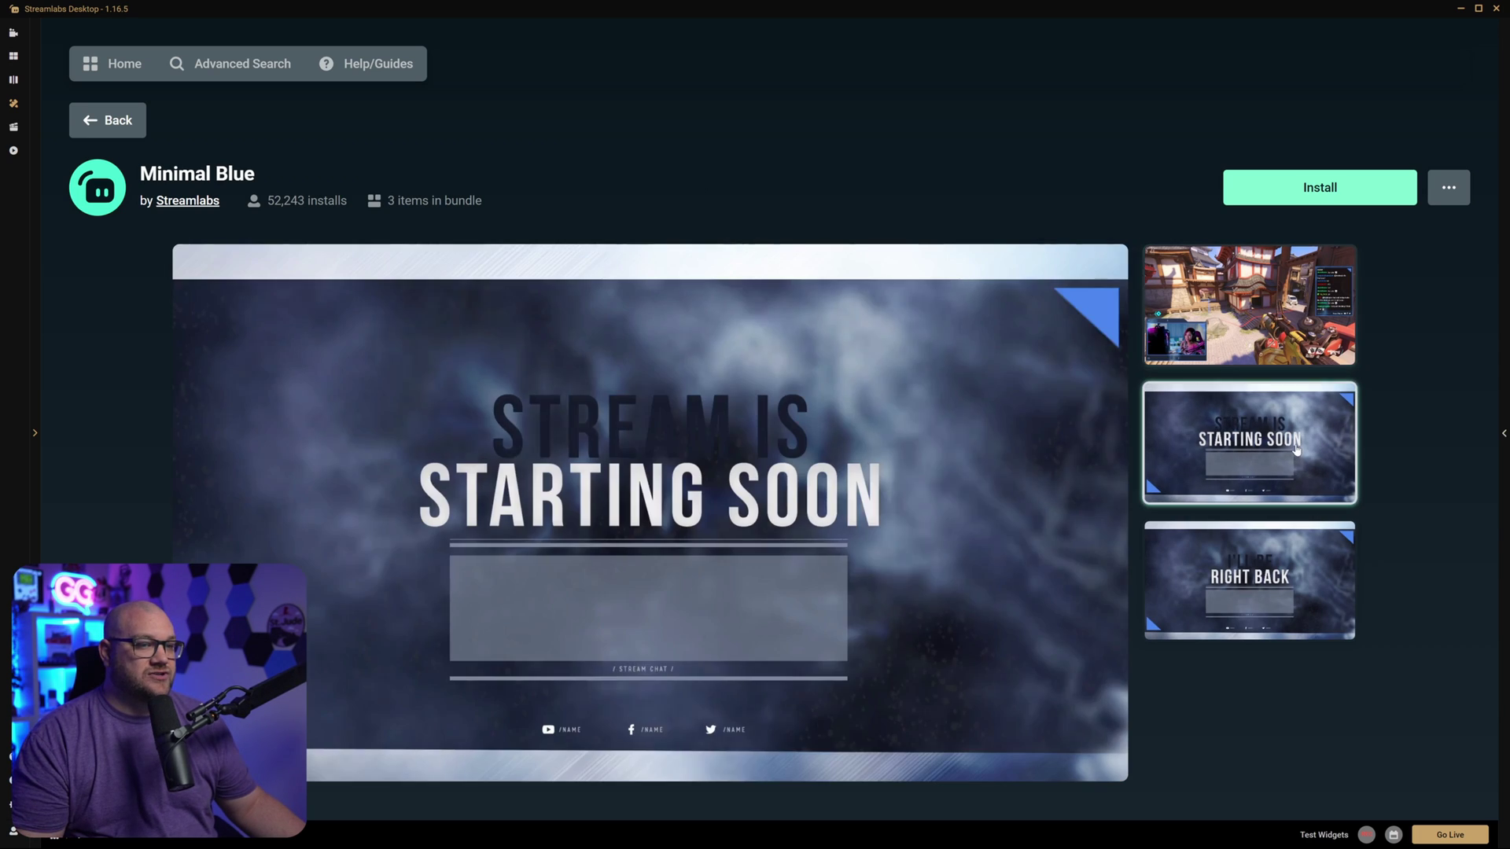
{"action": "left_click", "coordinate": [1282, 582]}
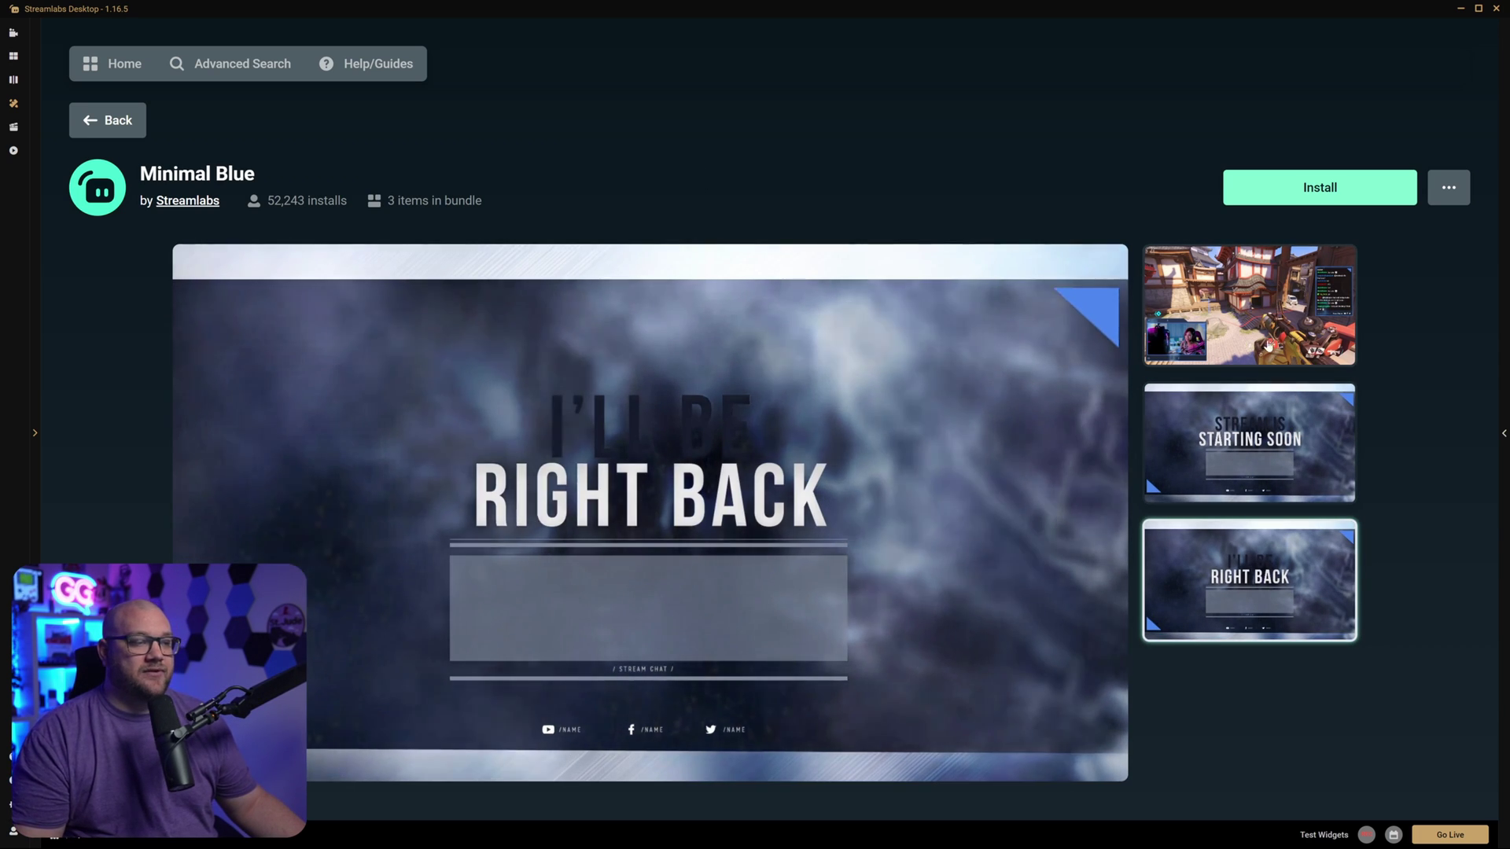
{"action": "left_click", "coordinate": [1268, 346]}
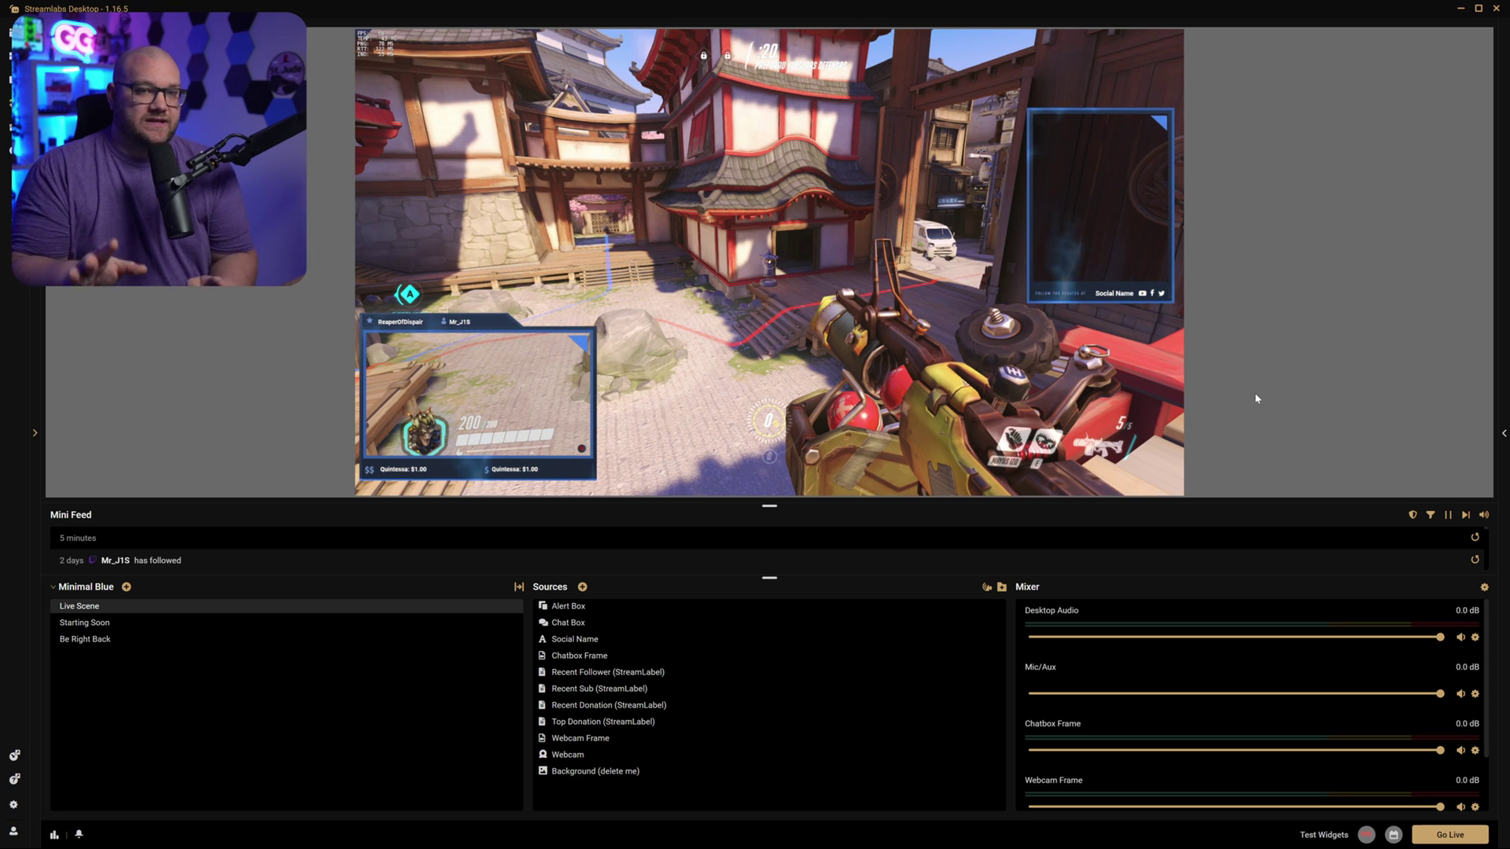
- Look through the list of scene collections, keeping Minimal Blue as the active collection
{"action": "left_click", "coordinate": [82, 589]}
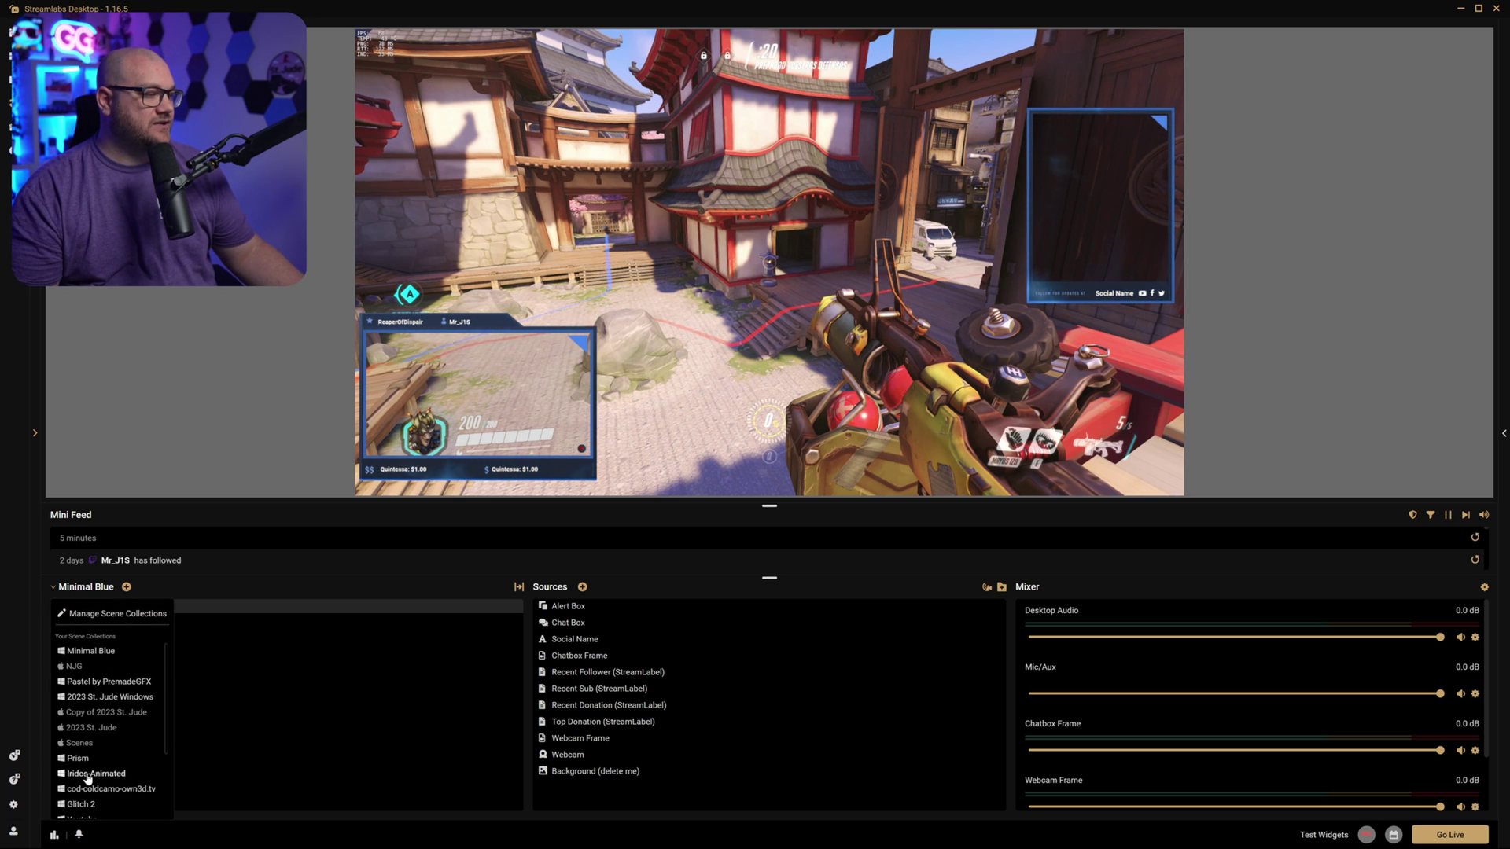
{"action": "scroll", "coordinate": [87, 778], "scroll_direction": "down", "scroll_amount": 3}
{"action": "scroll", "coordinate": [97, 731], "scroll_direction": "up", "scroll_amount": 2}
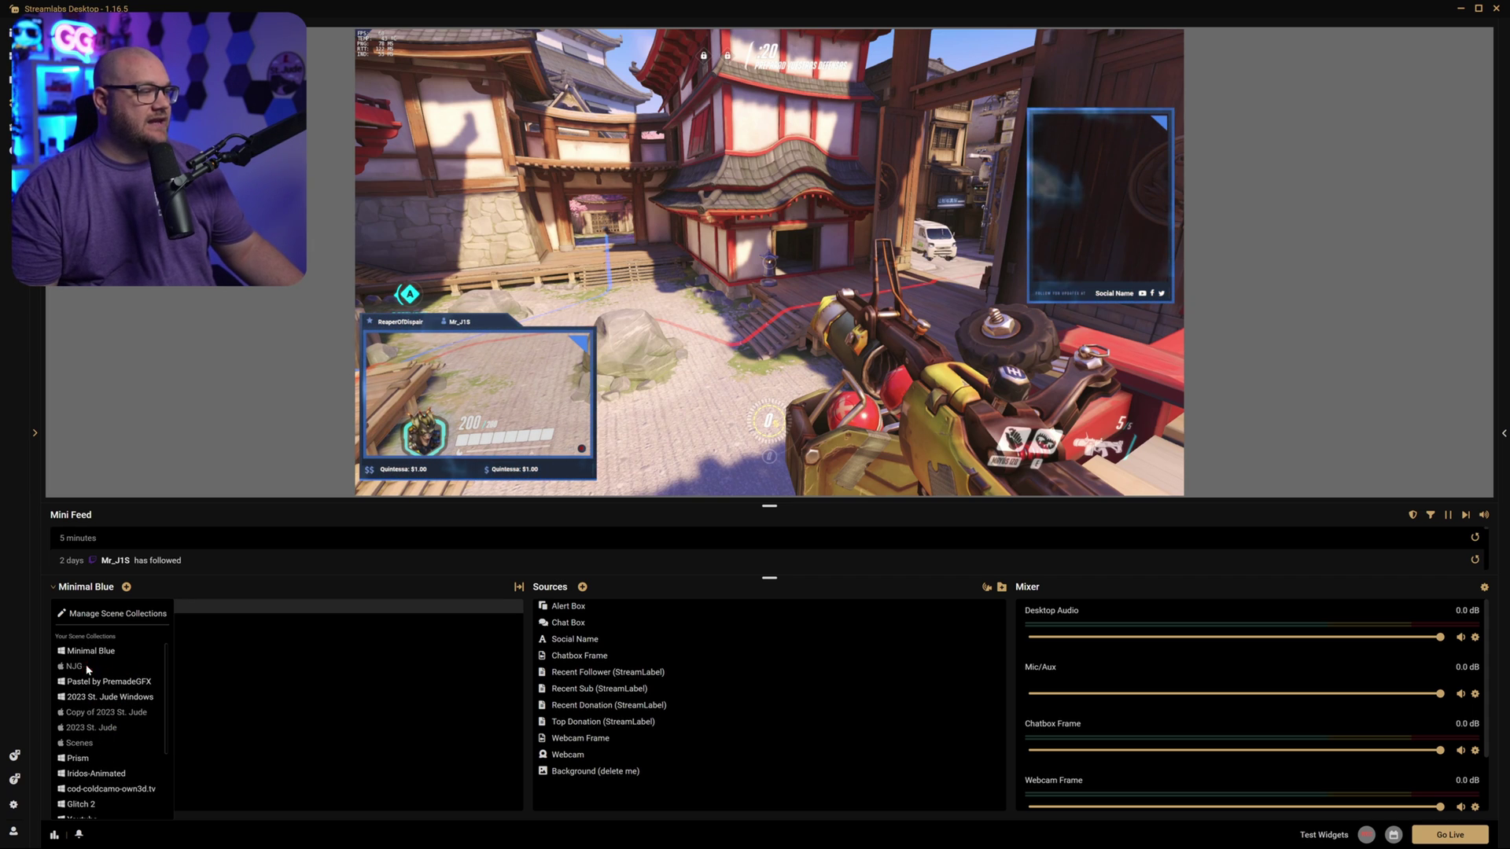
{"action": "scroll", "coordinate": [89, 747], "scroll_direction": "down", "scroll_amount": 5}
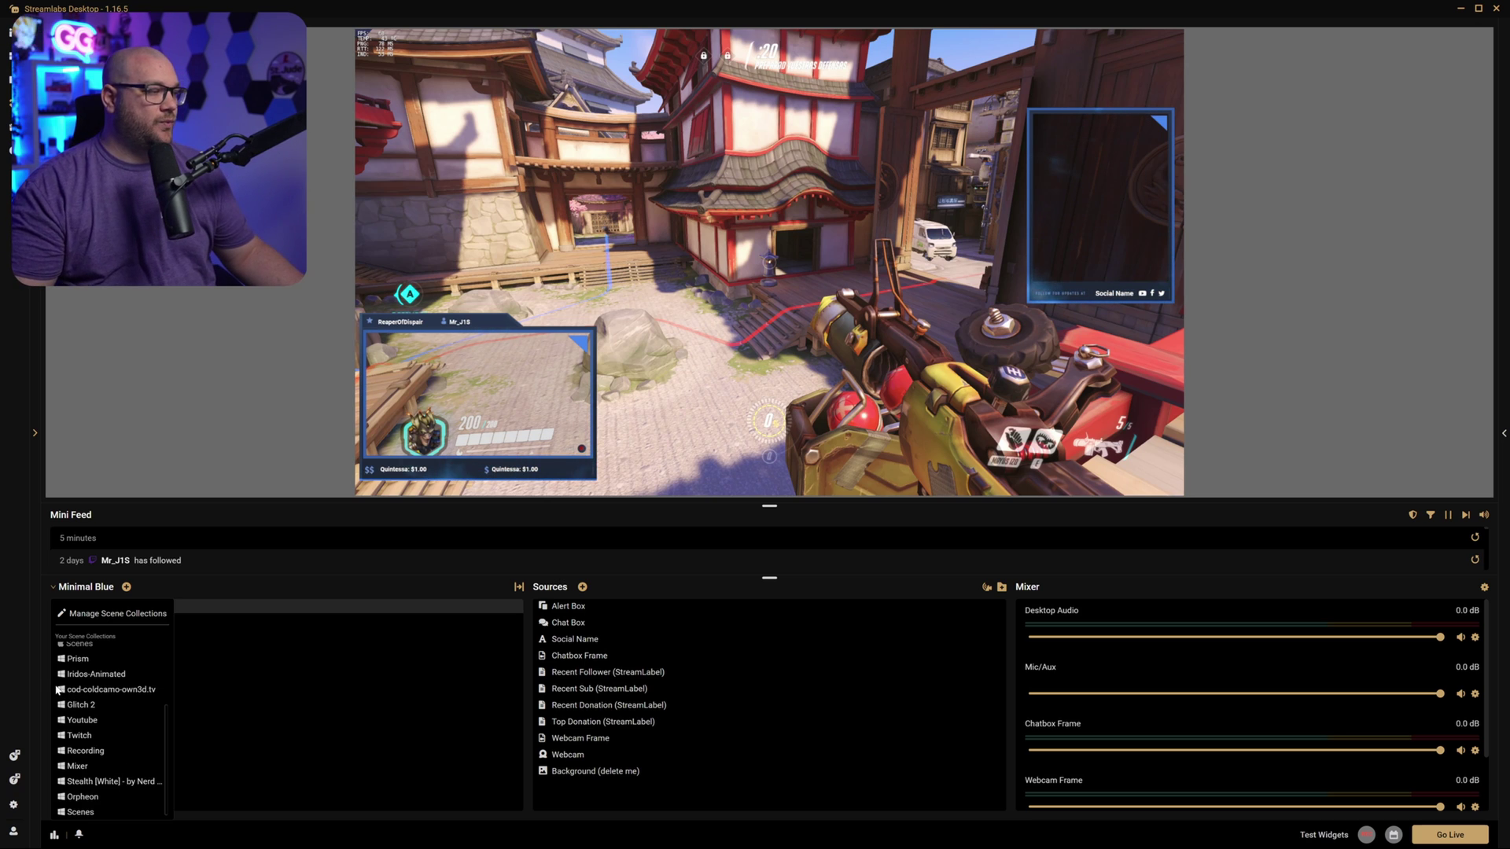
{"action": "scroll", "coordinate": [110, 723], "scroll_direction": "up", "scroll_amount": 5}
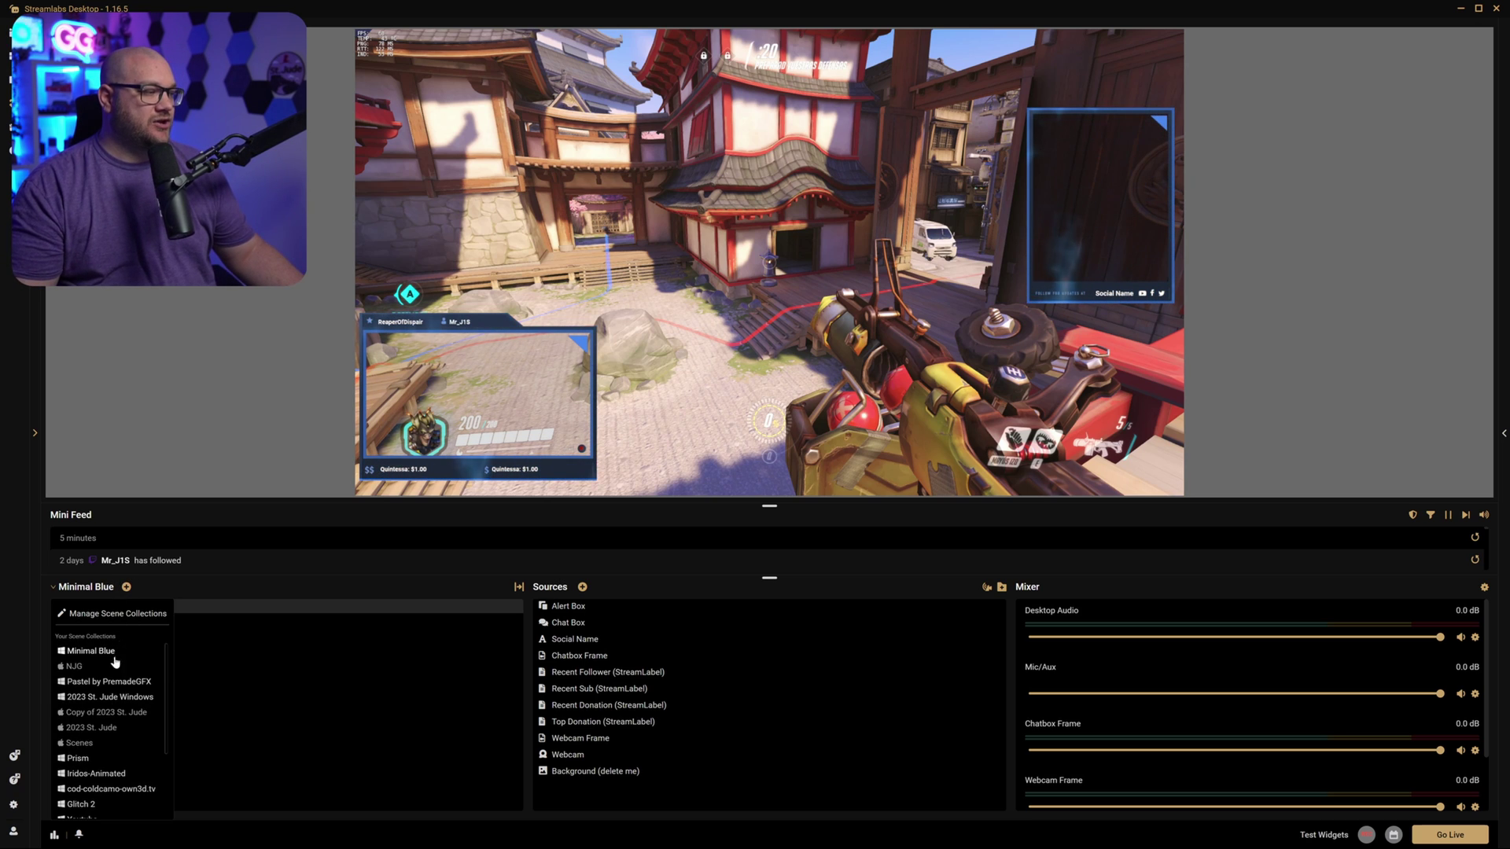
{"action": "left_click", "coordinate": [309, 591]}
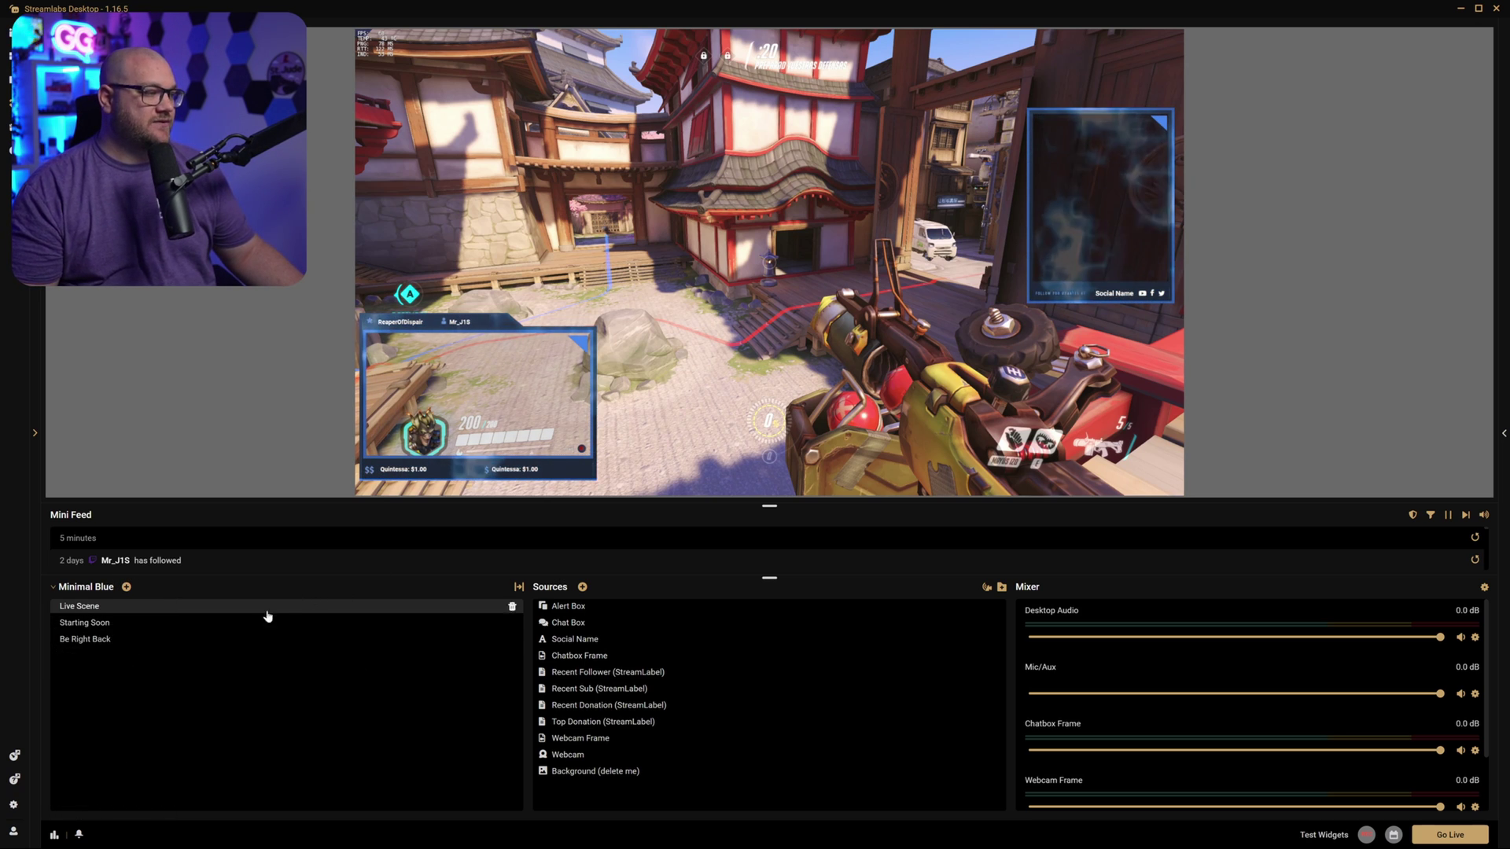
- View the Starting Soon and Be Right Back scenes of Minimal Blue, then return to Live Scene
{"action": "left_click", "coordinate": [109, 624]}
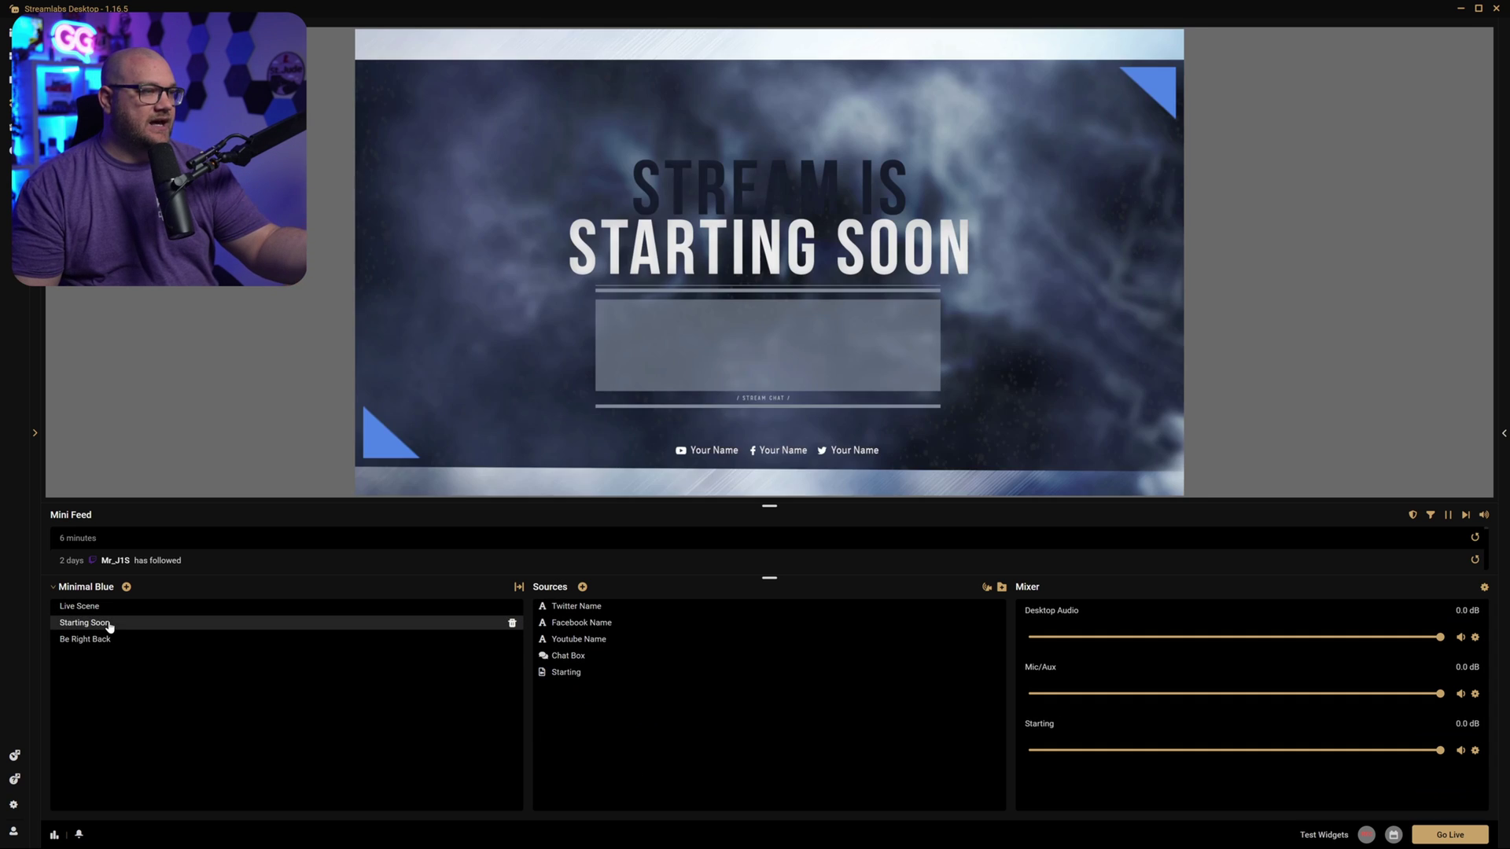
{"action": "left_click", "coordinate": [104, 638]}
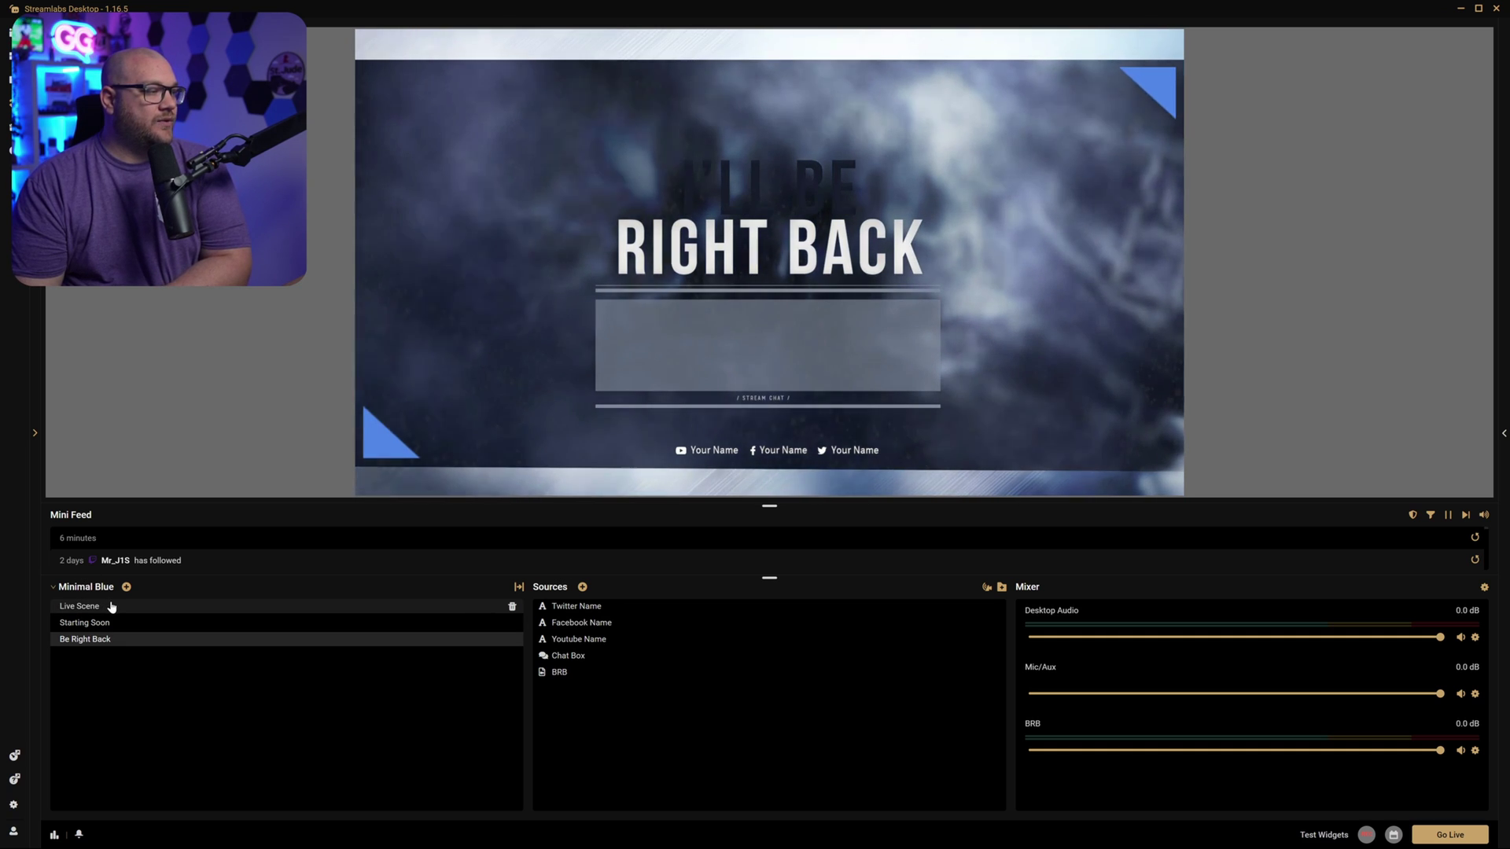
{"action": "left_click", "coordinate": [111, 607]}
- Make the Webcam source visible inside the webcam frame of Live Scene
{"action": "left_click", "coordinate": [568, 607]}
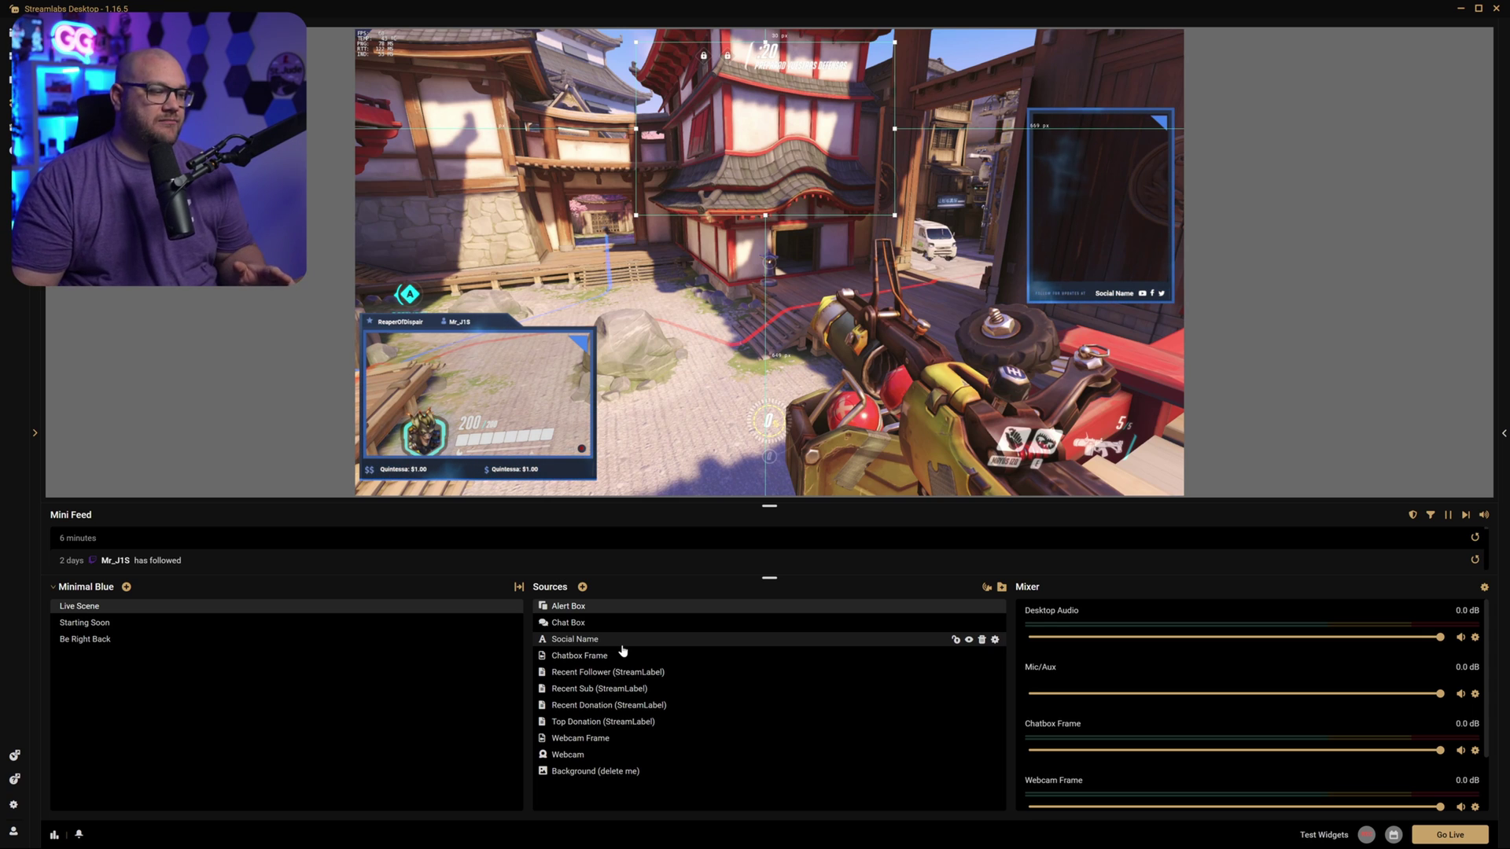
{"action": "left_click", "coordinate": [969, 754]}
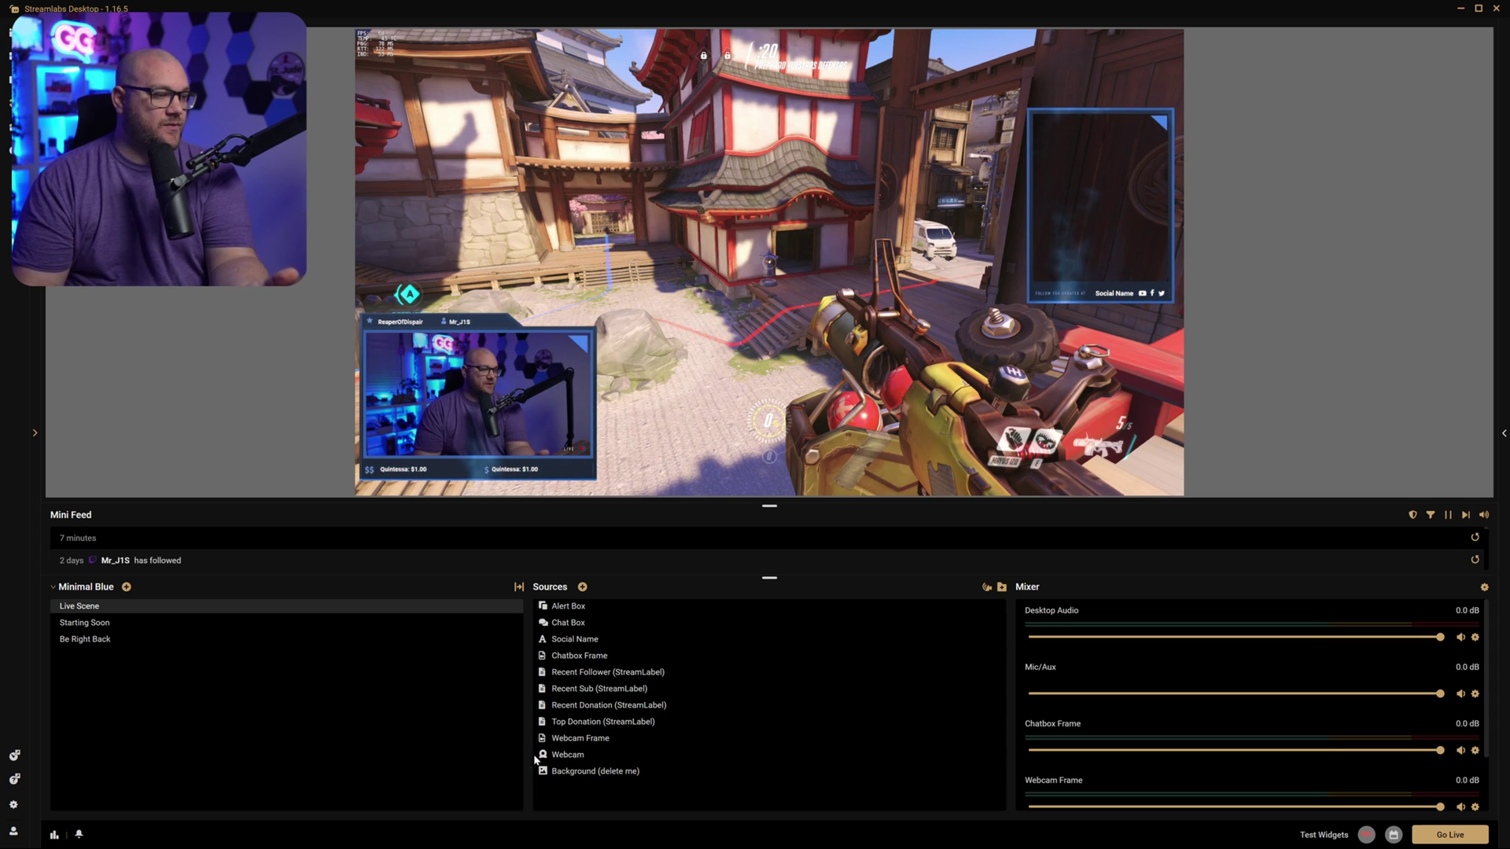
{"action": "left_click", "coordinate": [566, 755]}
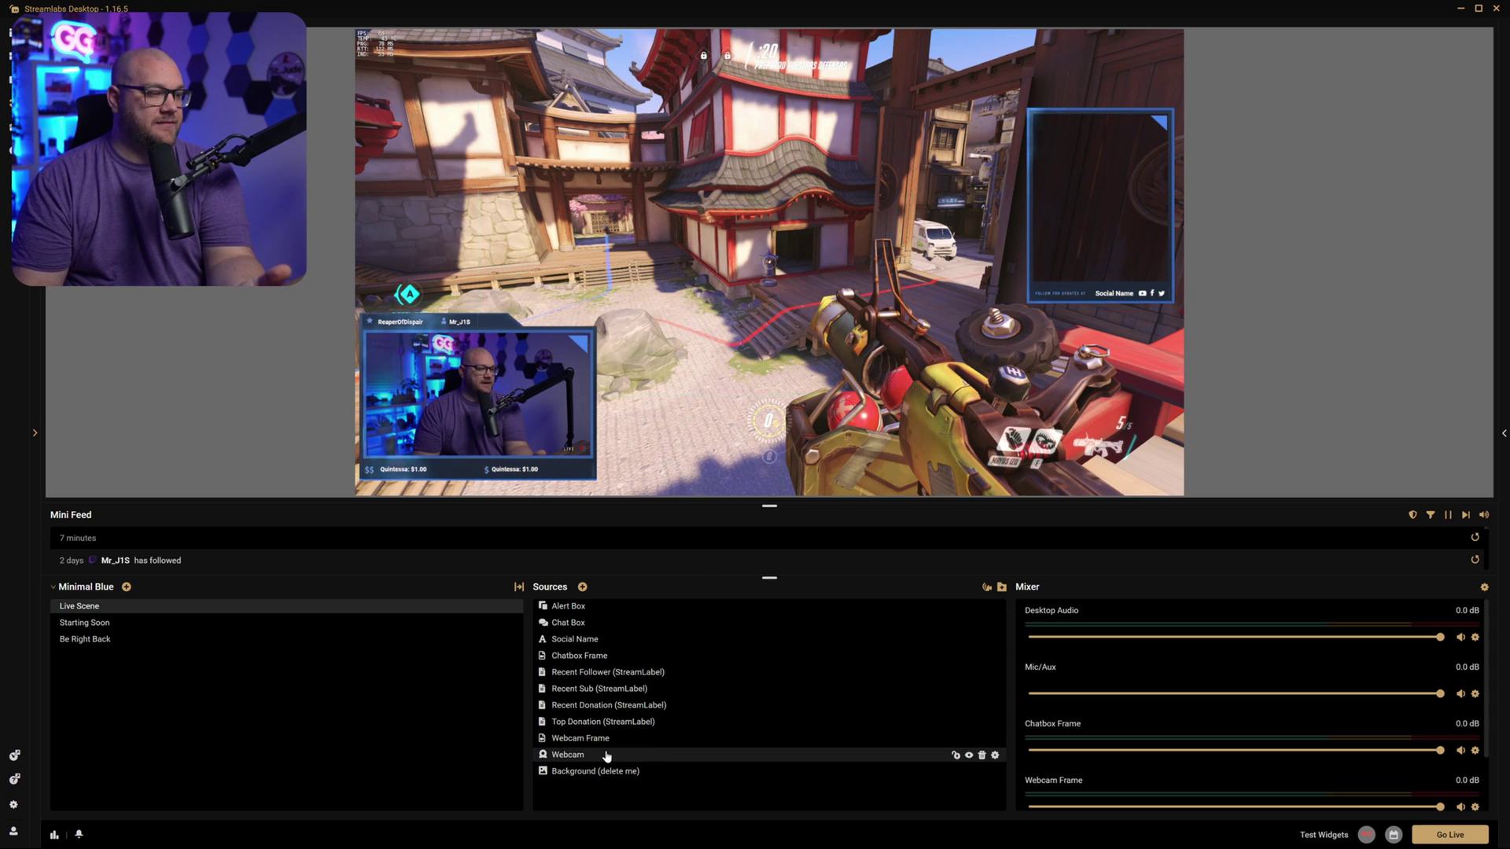
- Show the stream chat beside the preview and send the message "test" to try out the Chat Box source
{"action": "left_click", "coordinate": [1104, 213]}
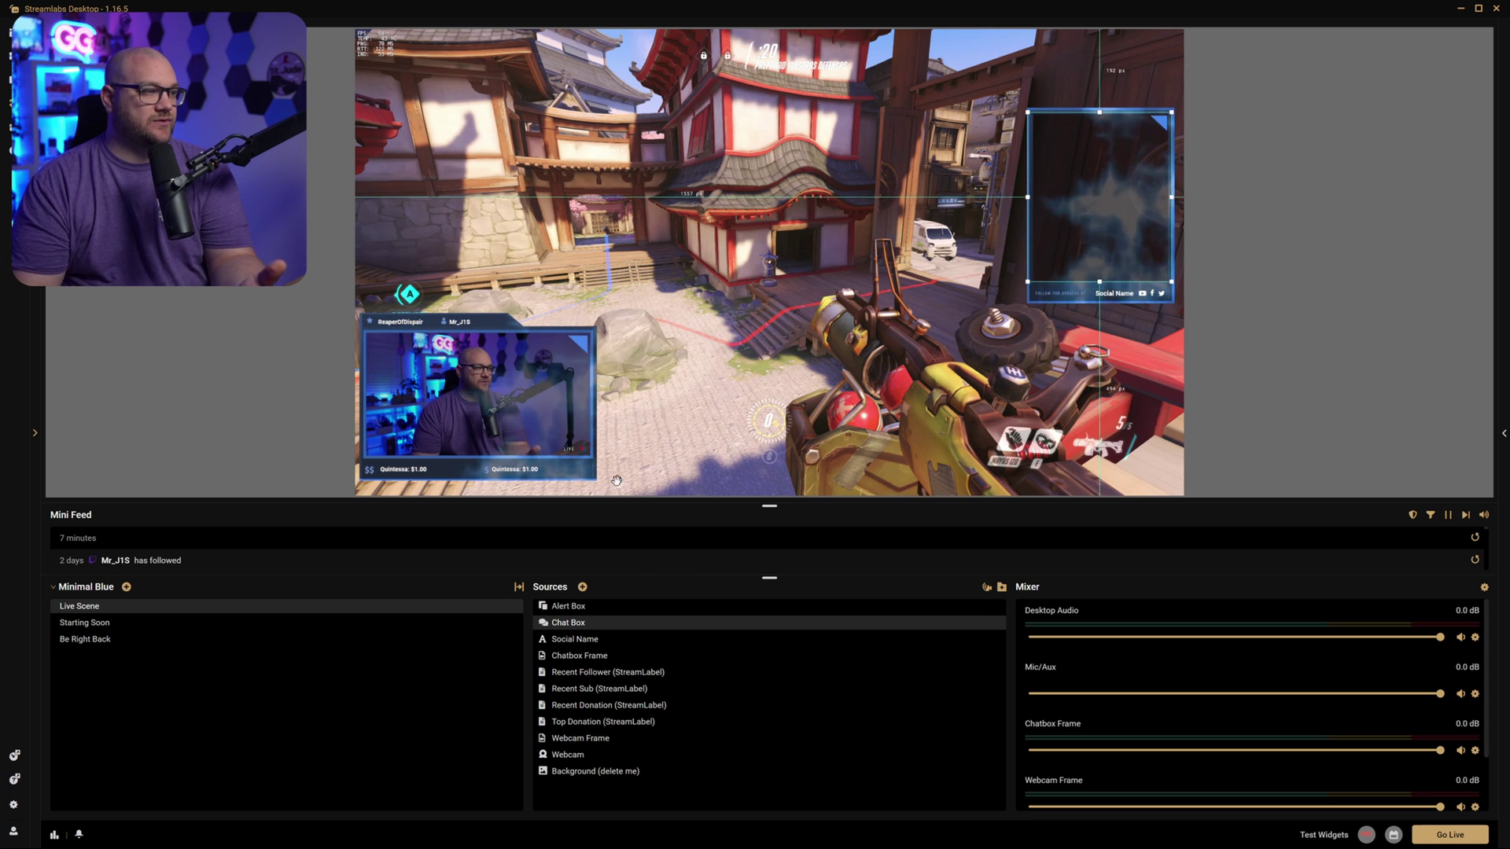
{"action": "left_click", "coordinate": [1504, 434]}
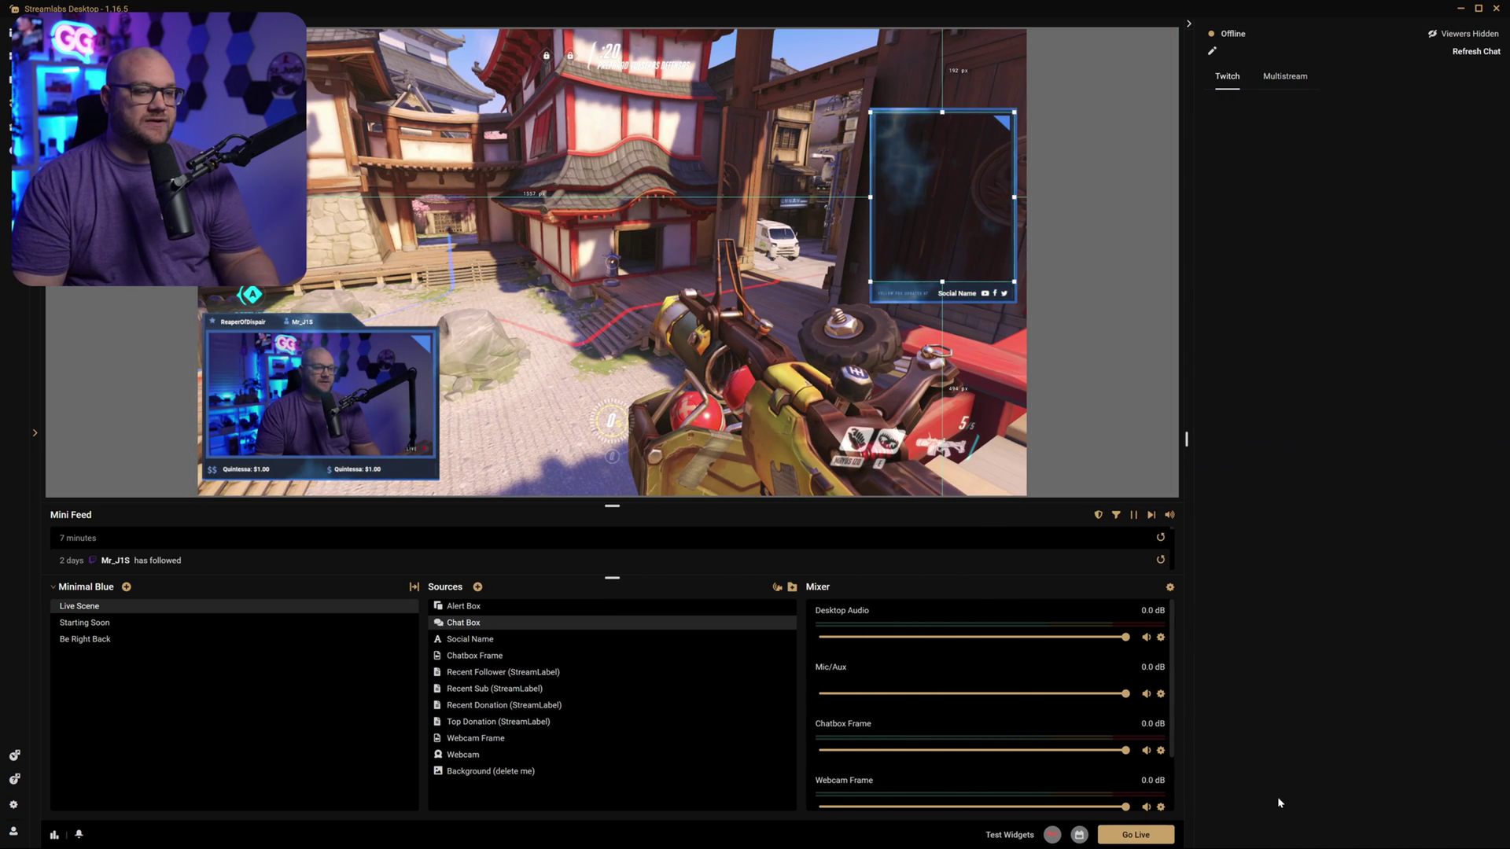
{"action": "left_click", "coordinate": [1286, 787]}
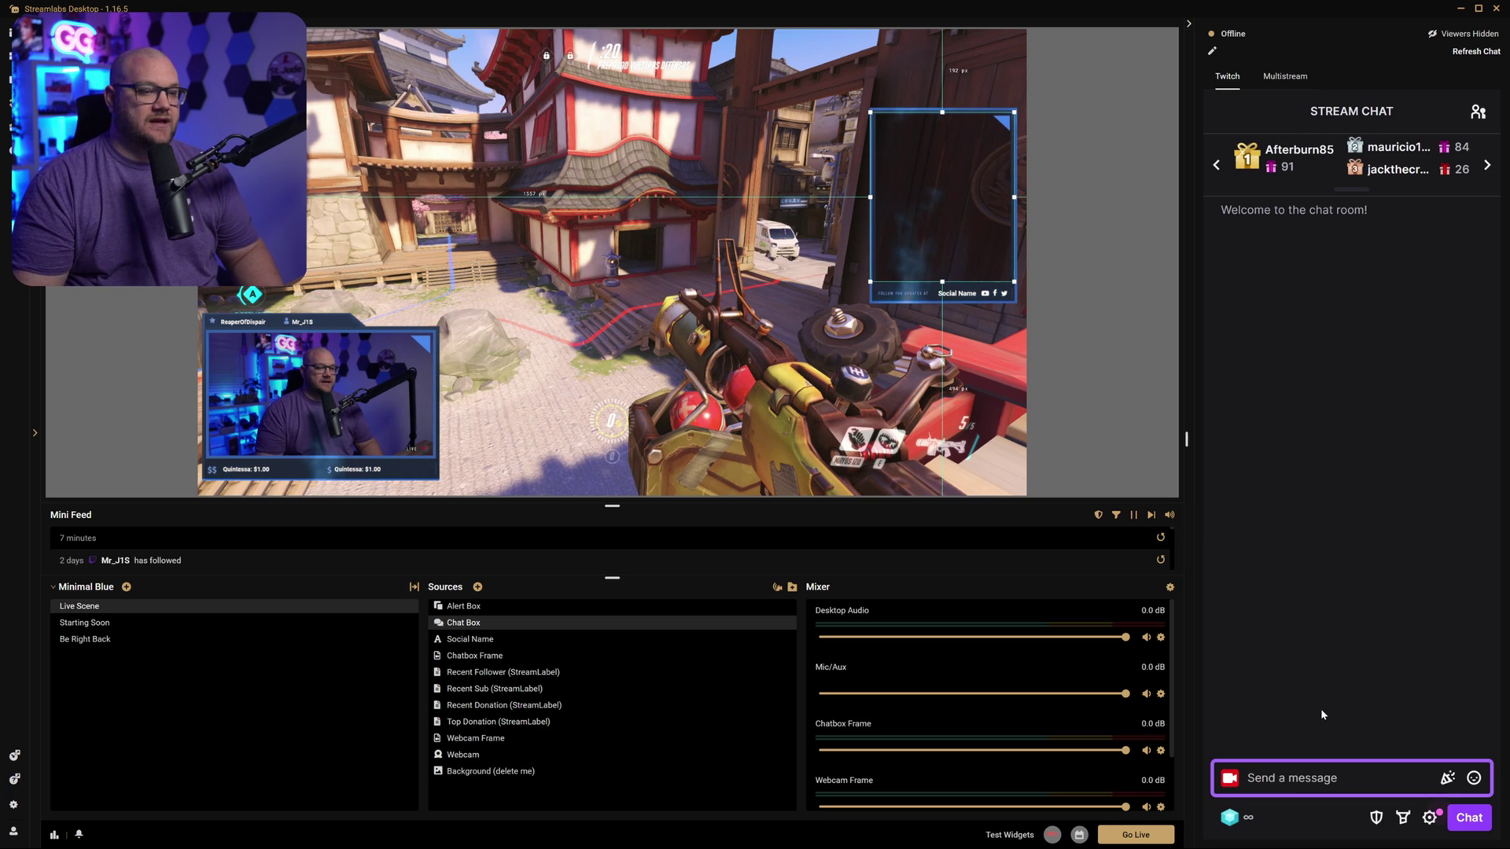
{"action": "type", "text": "test"}
{"action": "key", "text": "Return"}
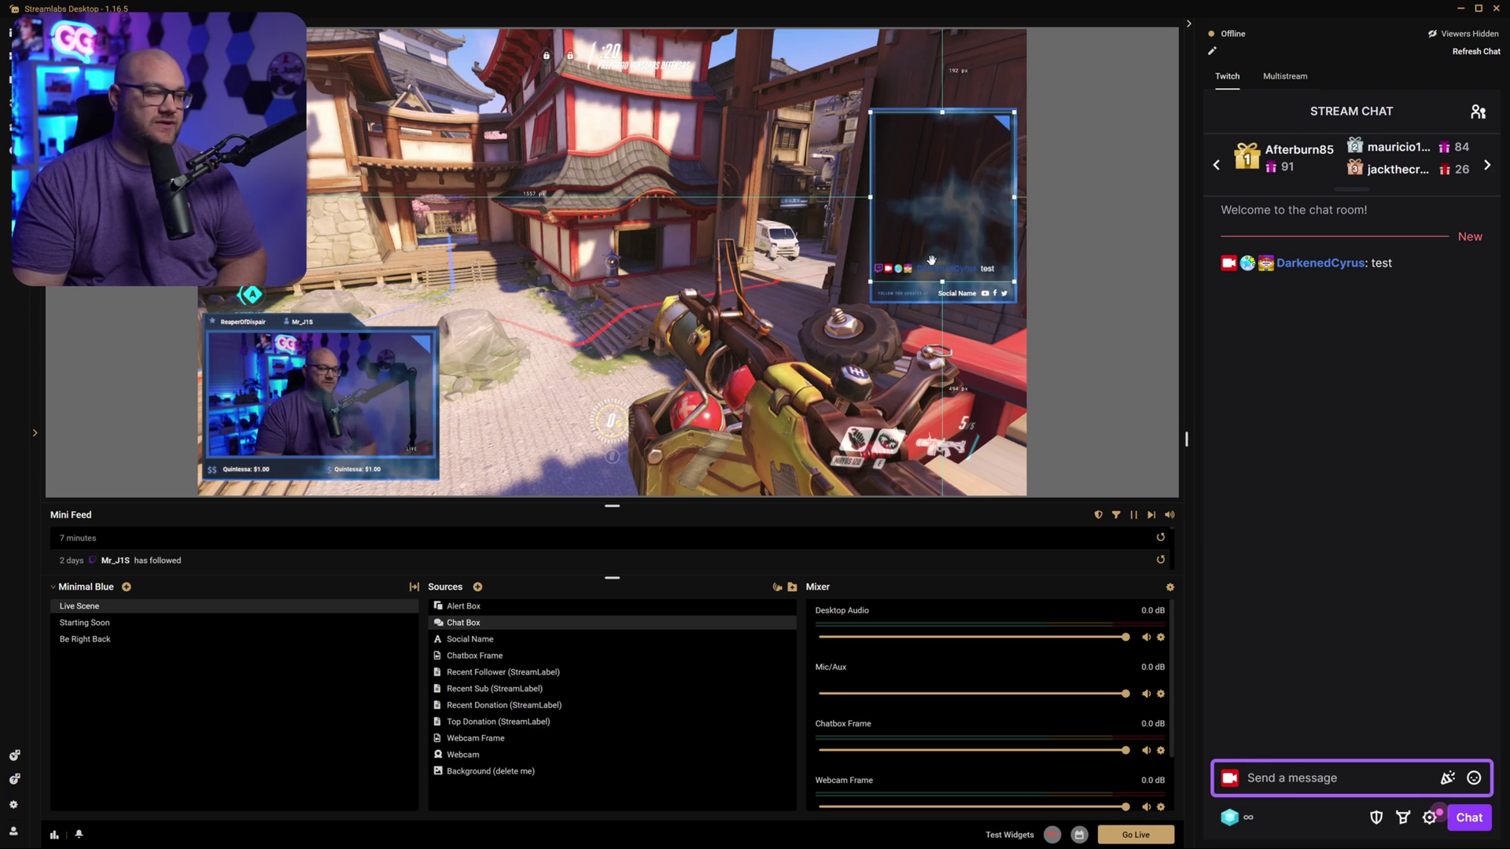
- Hide the "Background (delete me)" source in Live Scene
{"action": "left_click", "coordinate": [523, 773]}
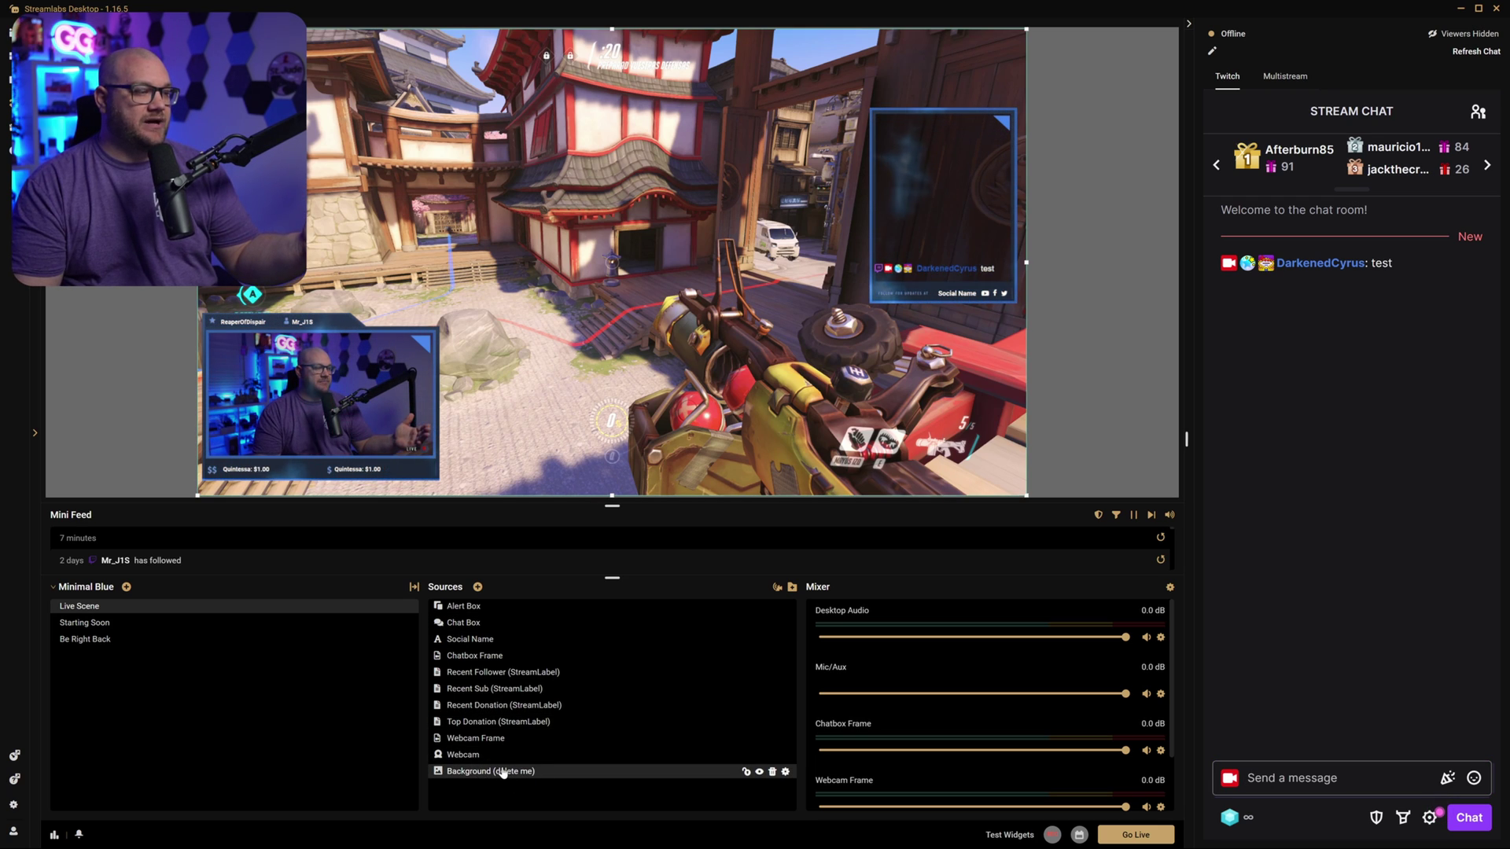
{"action": "left_click", "coordinate": [758, 772]}
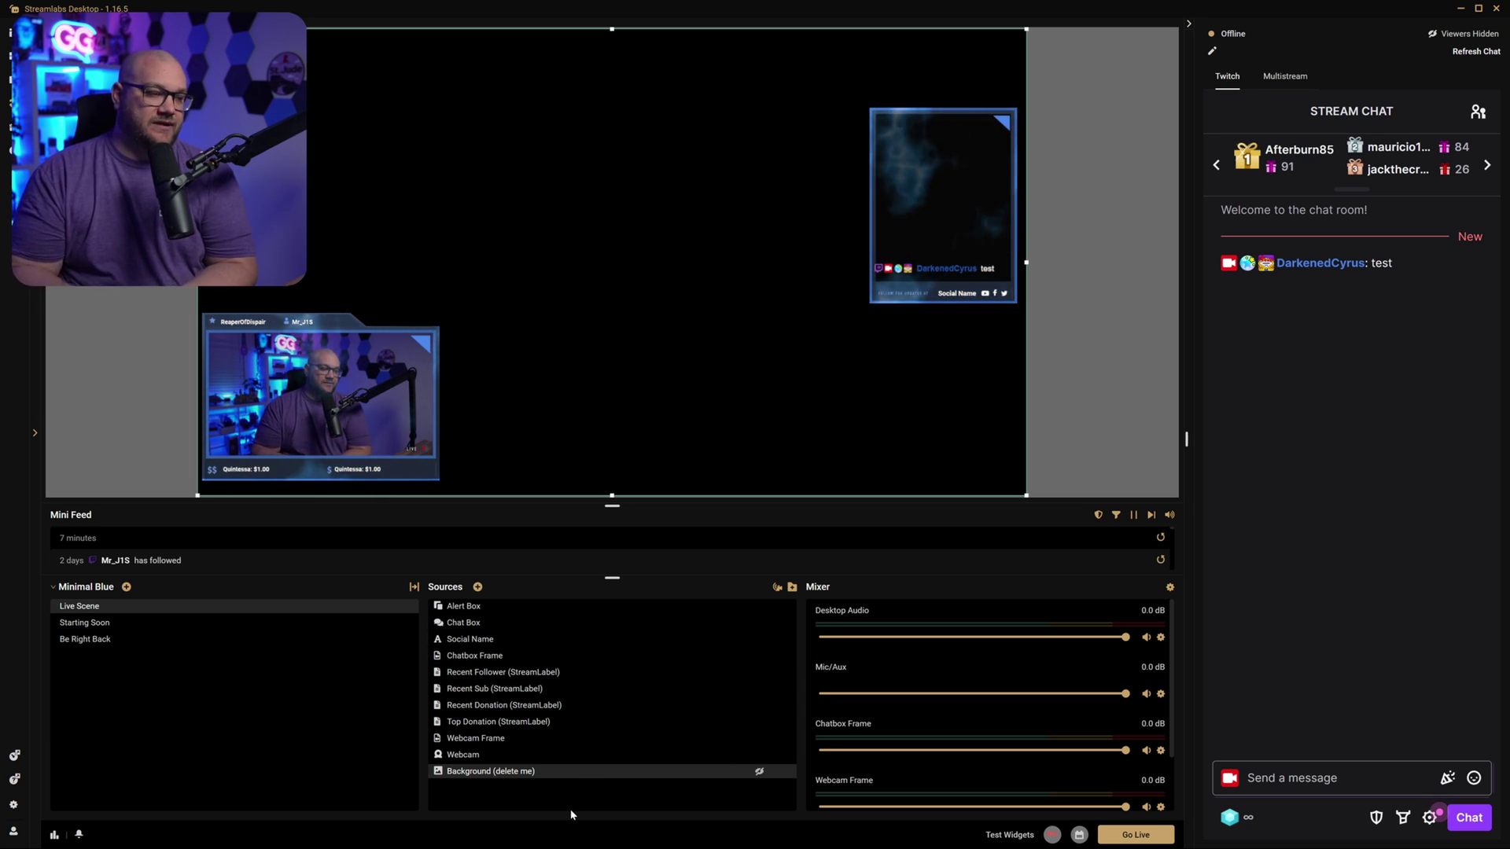
- Examine the essential and general source types that can be added to Live Scene
{"action": "left_click", "coordinate": [478, 587]}
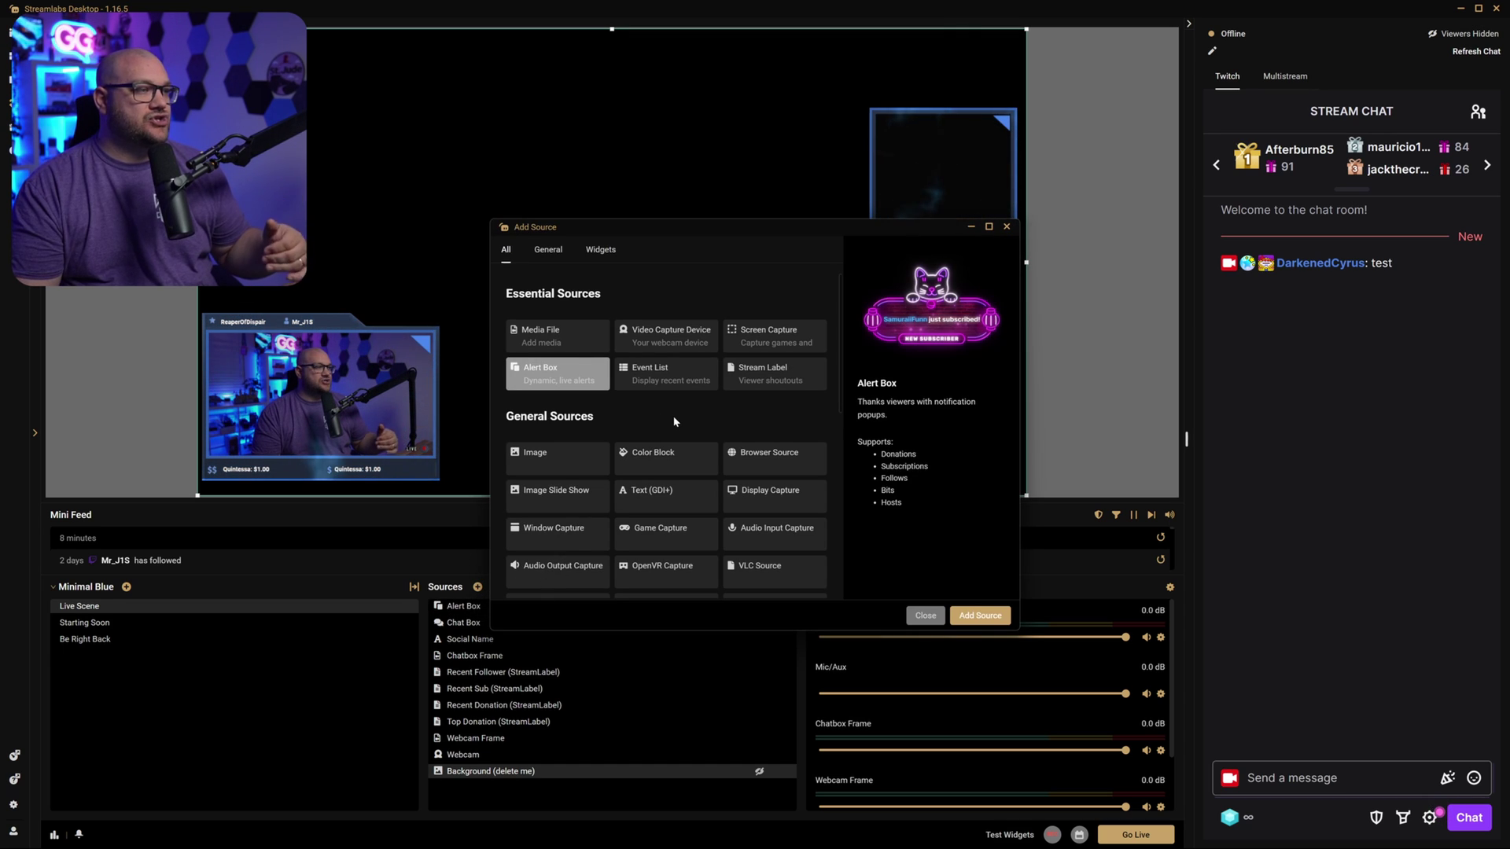
{"action": "scroll", "coordinate": [670, 433], "scroll_direction": "down", "scroll_amount": 3}
{"action": "scroll", "coordinate": [653, 464], "scroll_direction": "up", "scroll_amount": 3}
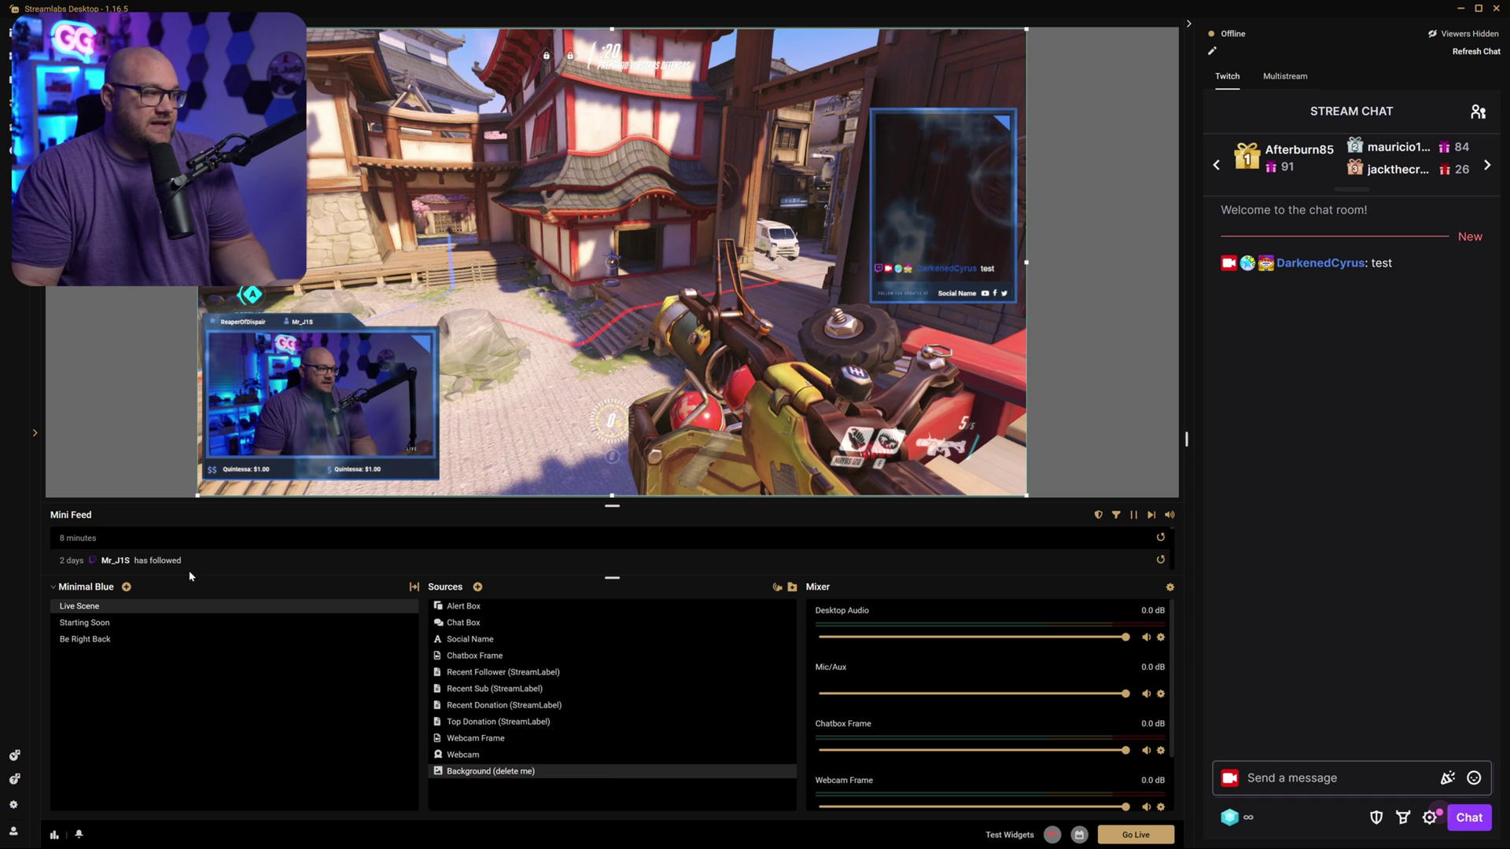
- Check the chat box area in the Starting Soon and Be Right Back scenes and switch back to Live Scene
{"action": "left_click", "coordinate": [149, 626]}
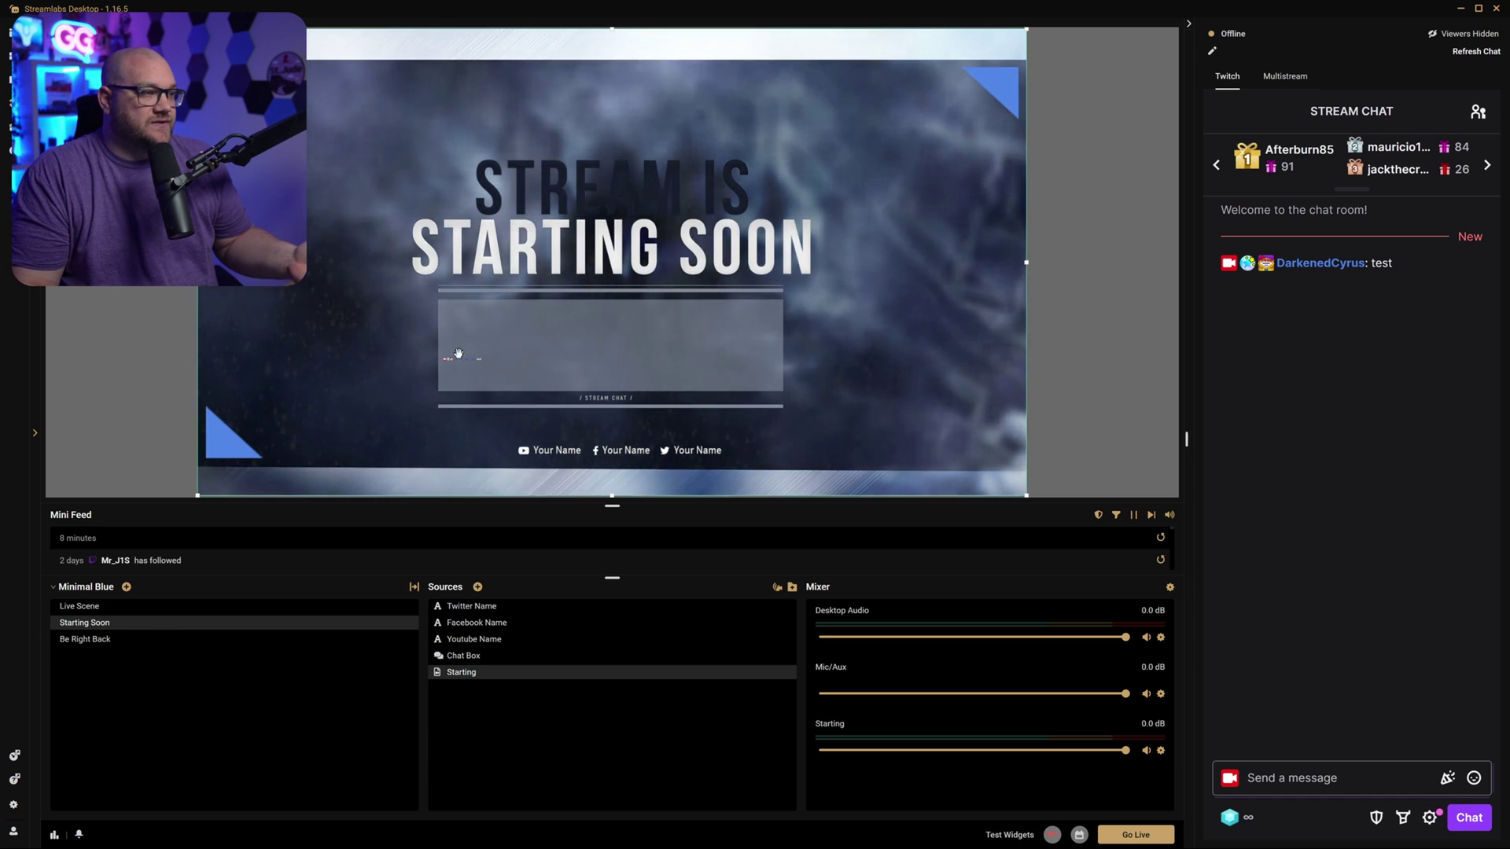
{"action": "left_click", "coordinate": [98, 640]}
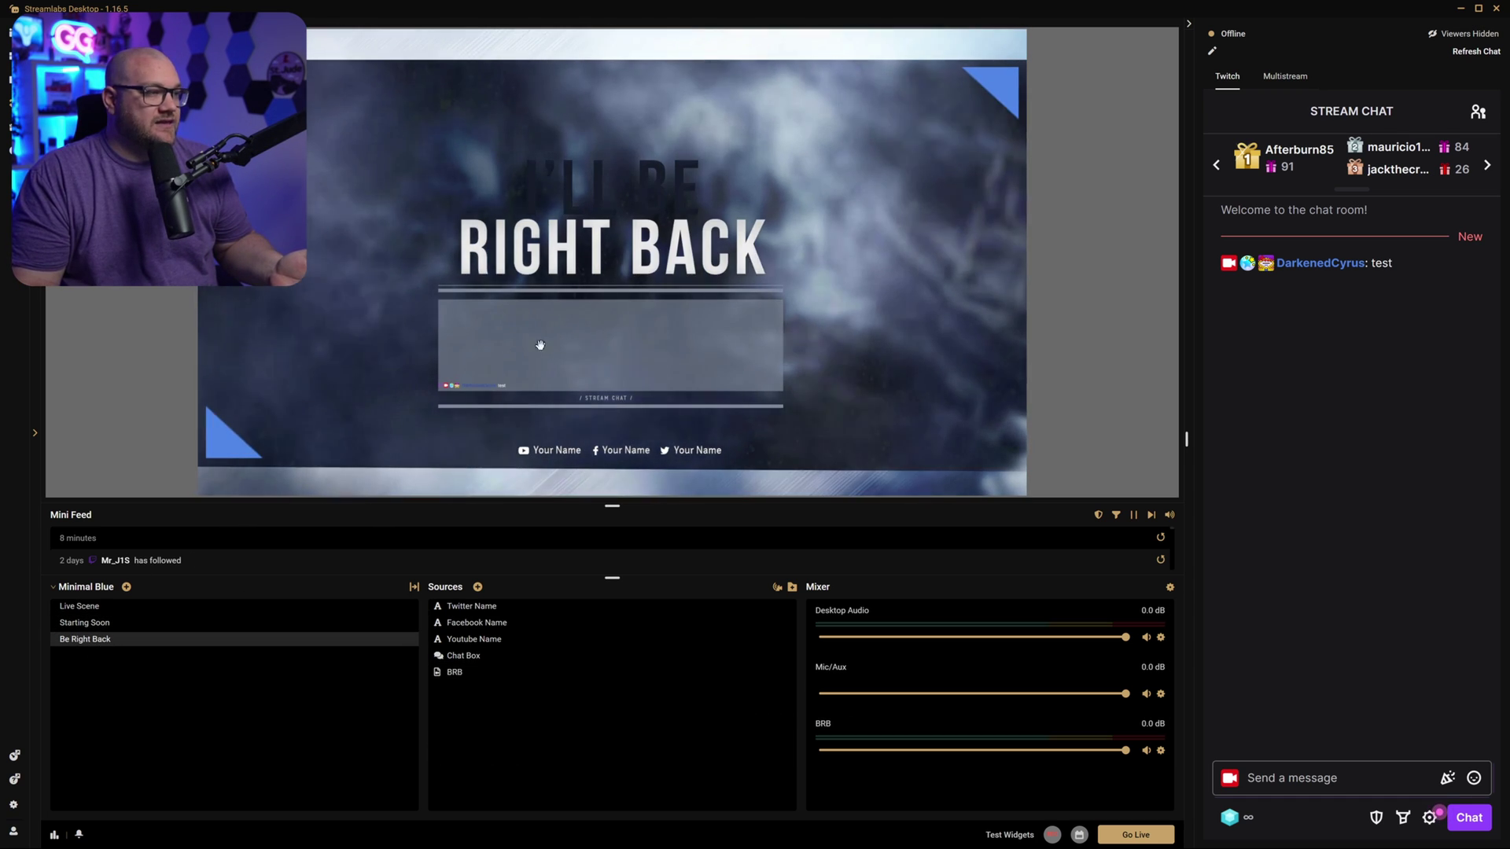
{"action": "left_click", "coordinate": [210, 609]}
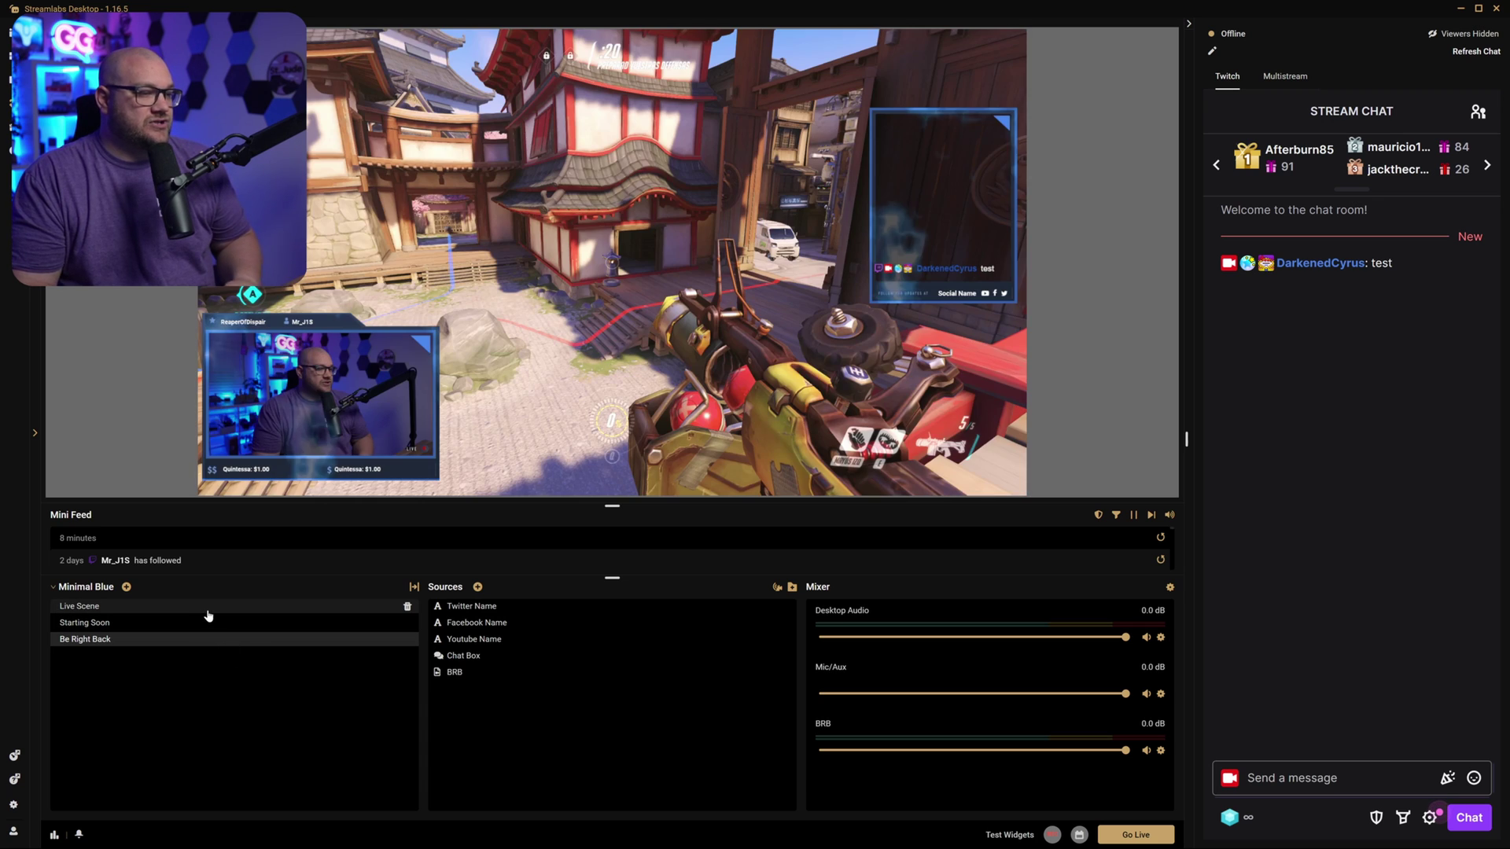
- Set Desktop Audio Device 1 to Wave Link Game (Elgato Wave:XLR) in the audio settings
{"action": "left_click", "coordinate": [13, 805]}
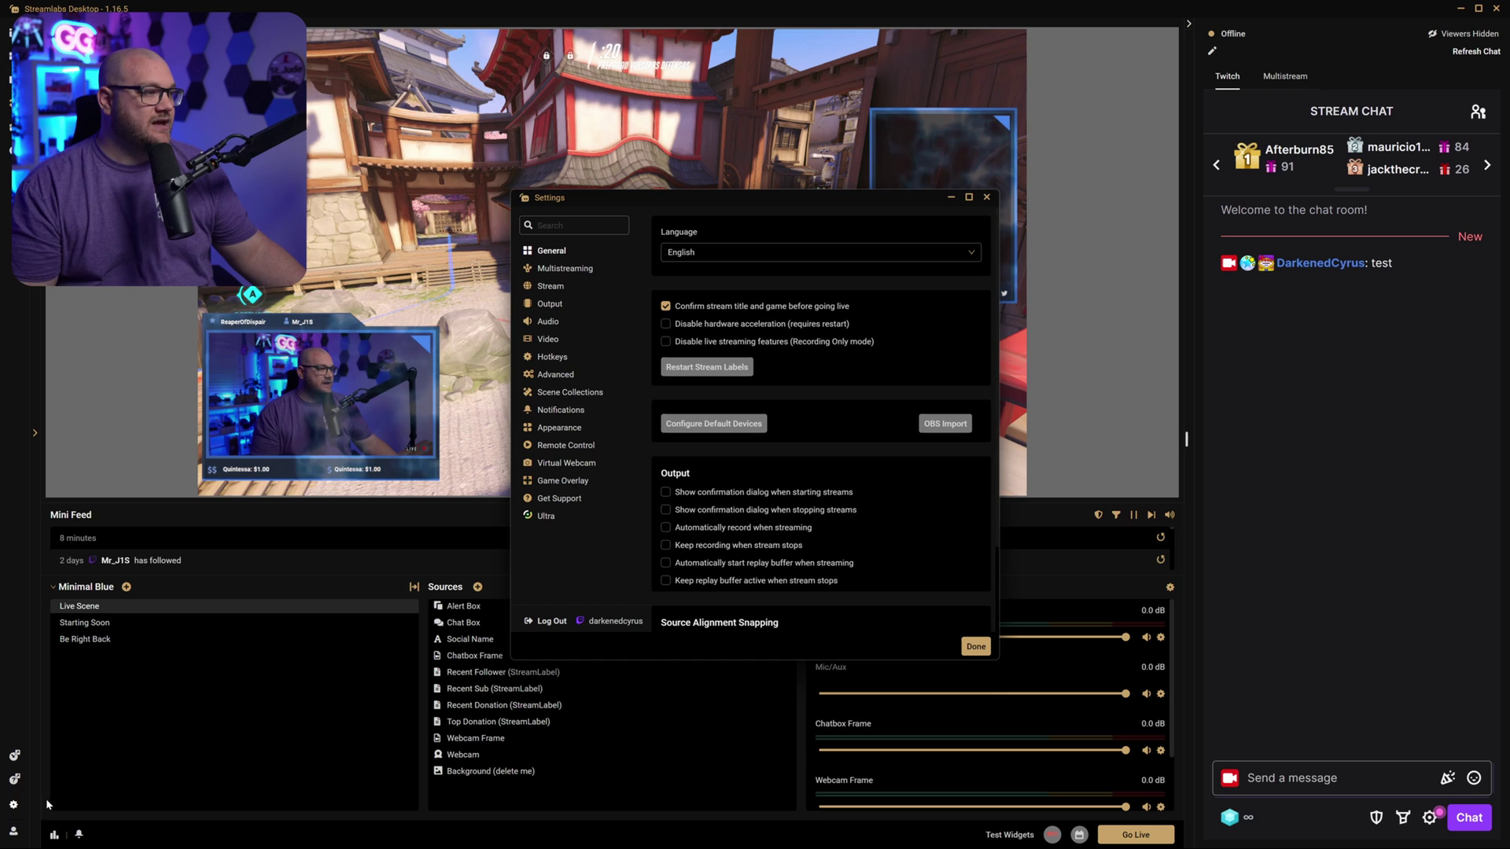
{"action": "left_click", "coordinate": [548, 322]}
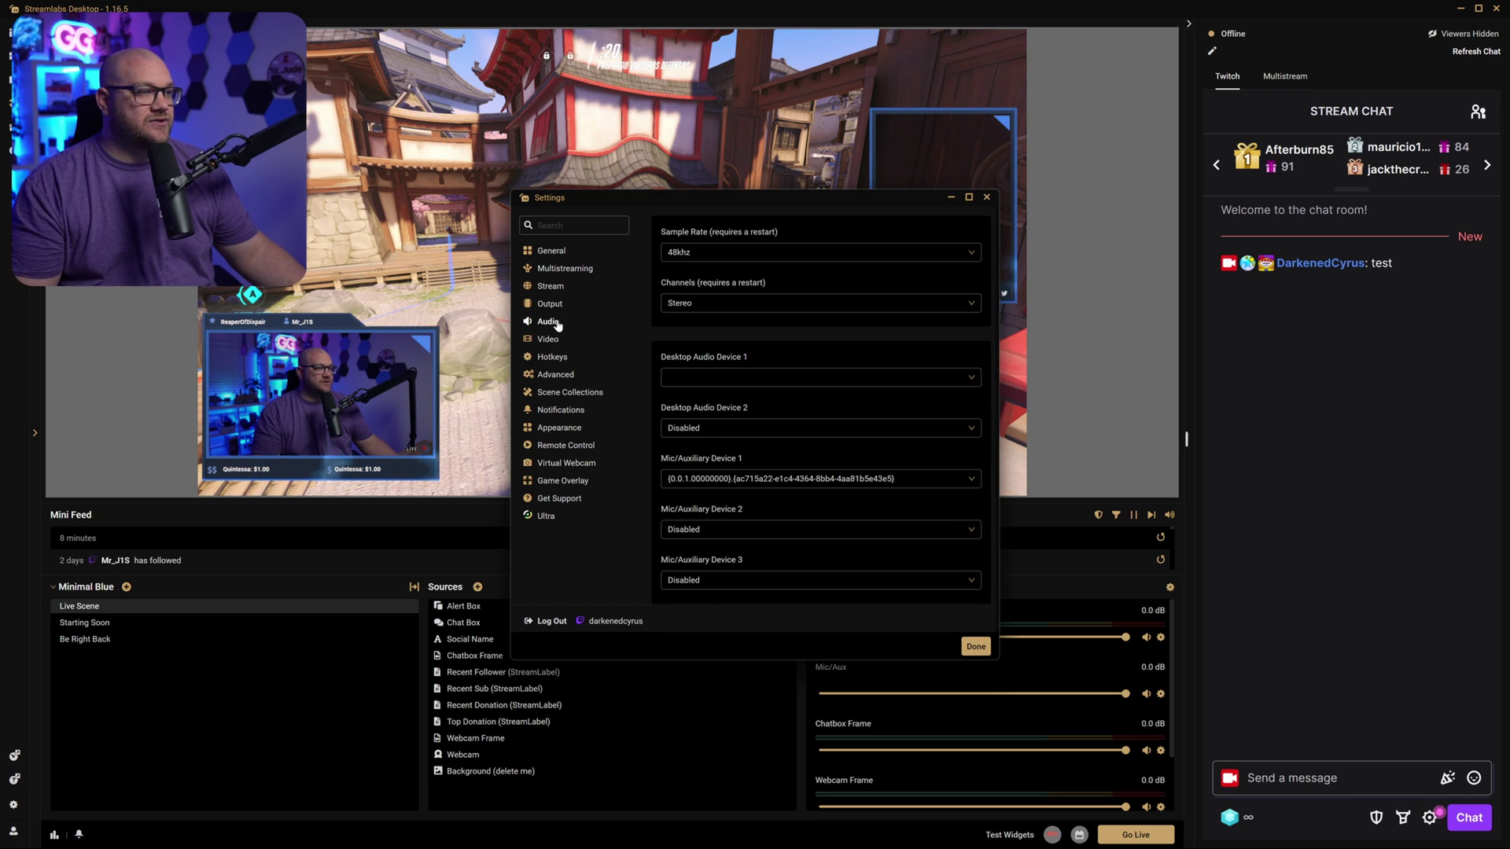
{"action": "left_click", "coordinate": [798, 379]}
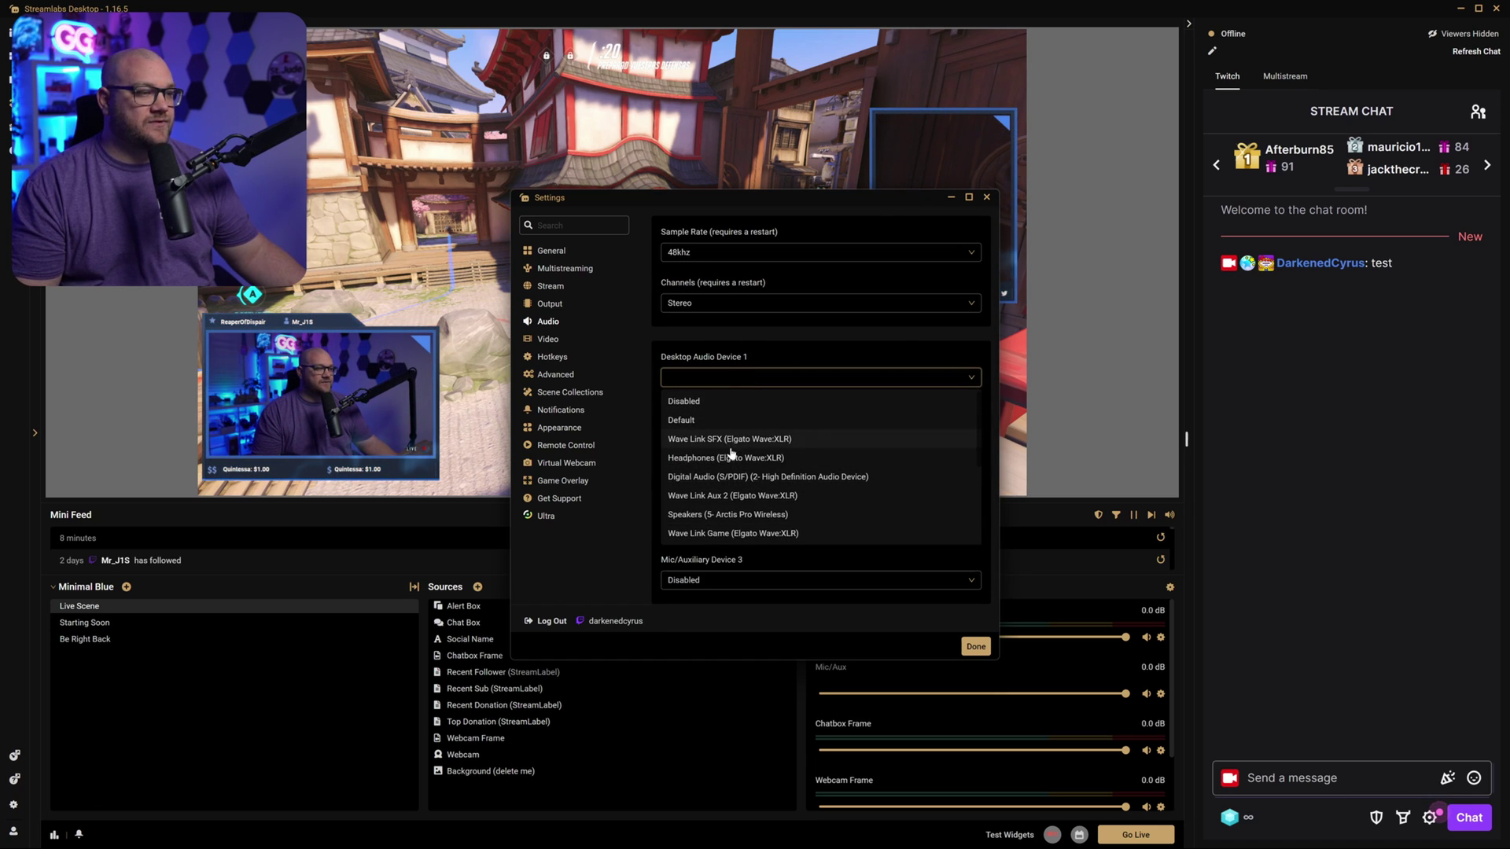
{"action": "scroll", "coordinate": [751, 519], "scroll_direction": "down", "scroll_amount": 3}
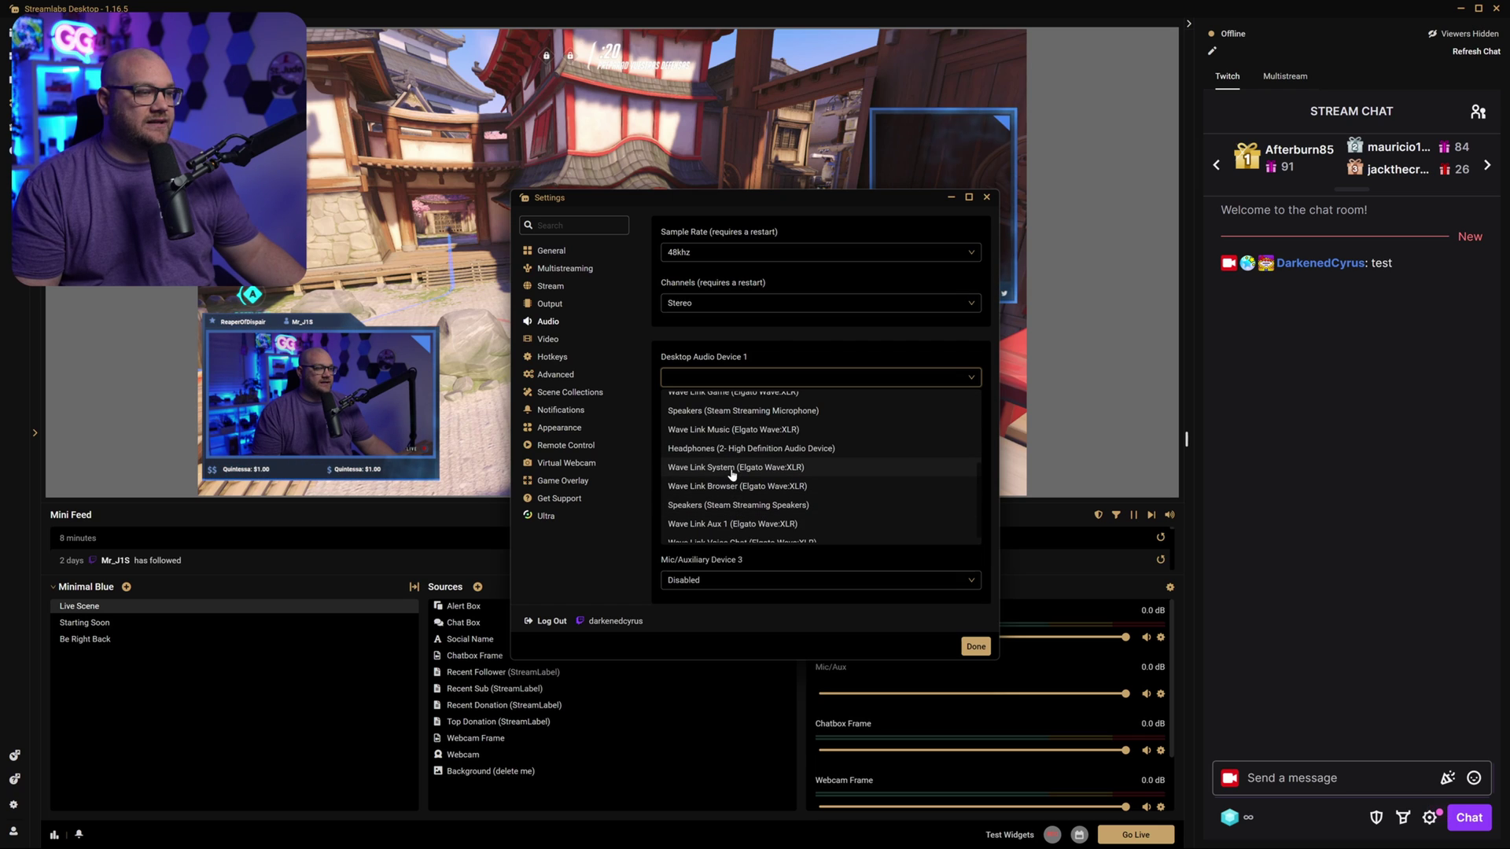
{"action": "scroll", "coordinate": [733, 472], "scroll_direction": "up", "scroll_amount": 2}
{"action": "left_click", "coordinate": [737, 474]}
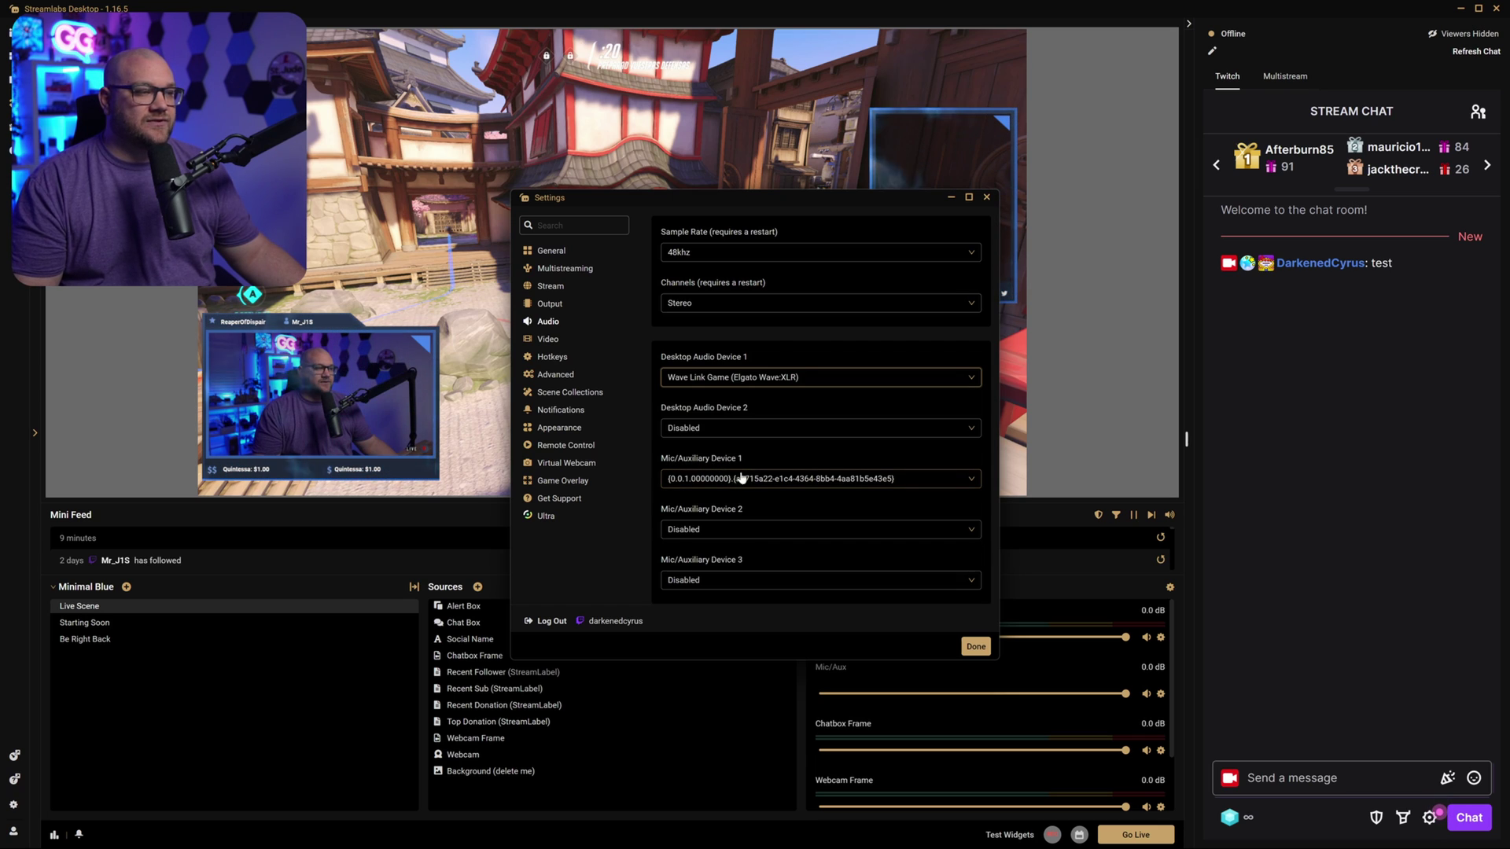
- Set Mic/Auxiliary Device 1 to Wave Link MicrophoneFX (Elgato Wave:XLR) and close the settings
{"action": "left_click", "coordinate": [722, 479]}
{"action": "scroll", "coordinate": [744, 424], "scroll_direction": "down", "scroll_amount": 2}
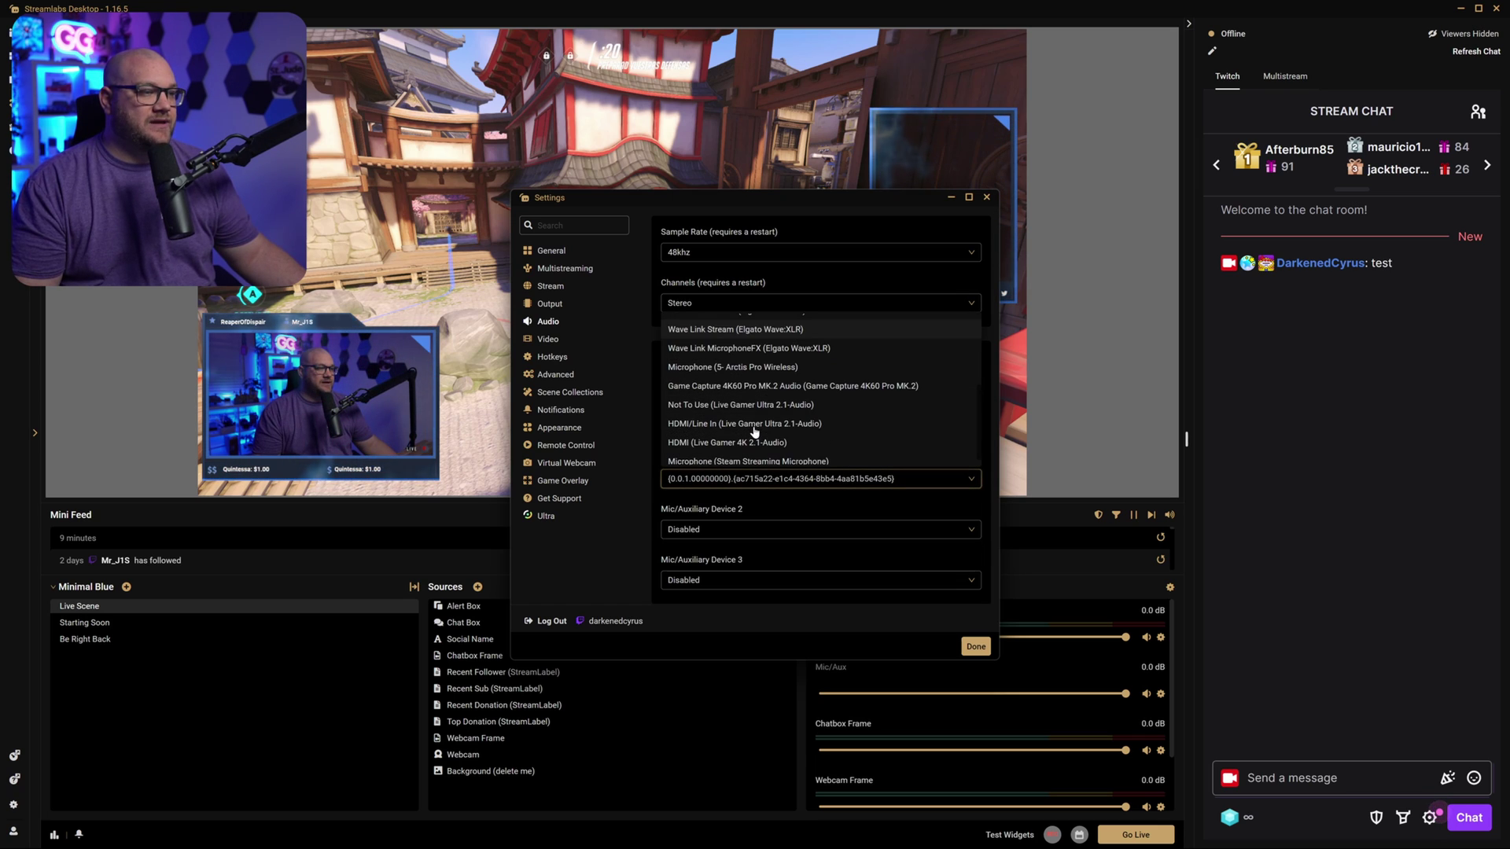
{"action": "left_click", "coordinate": [768, 355]}
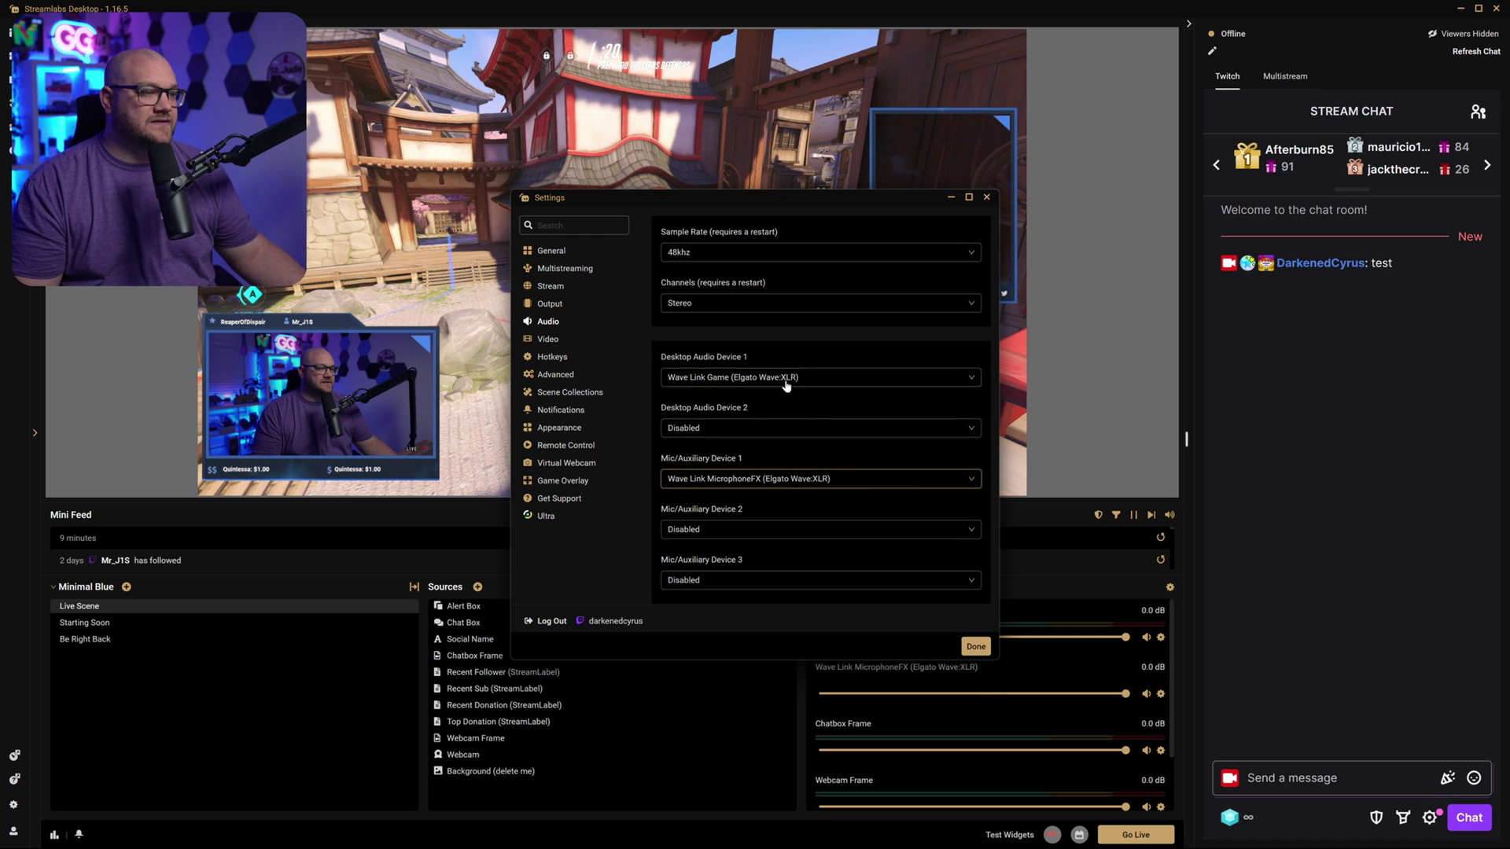
{"action": "left_click", "coordinate": [976, 646]}
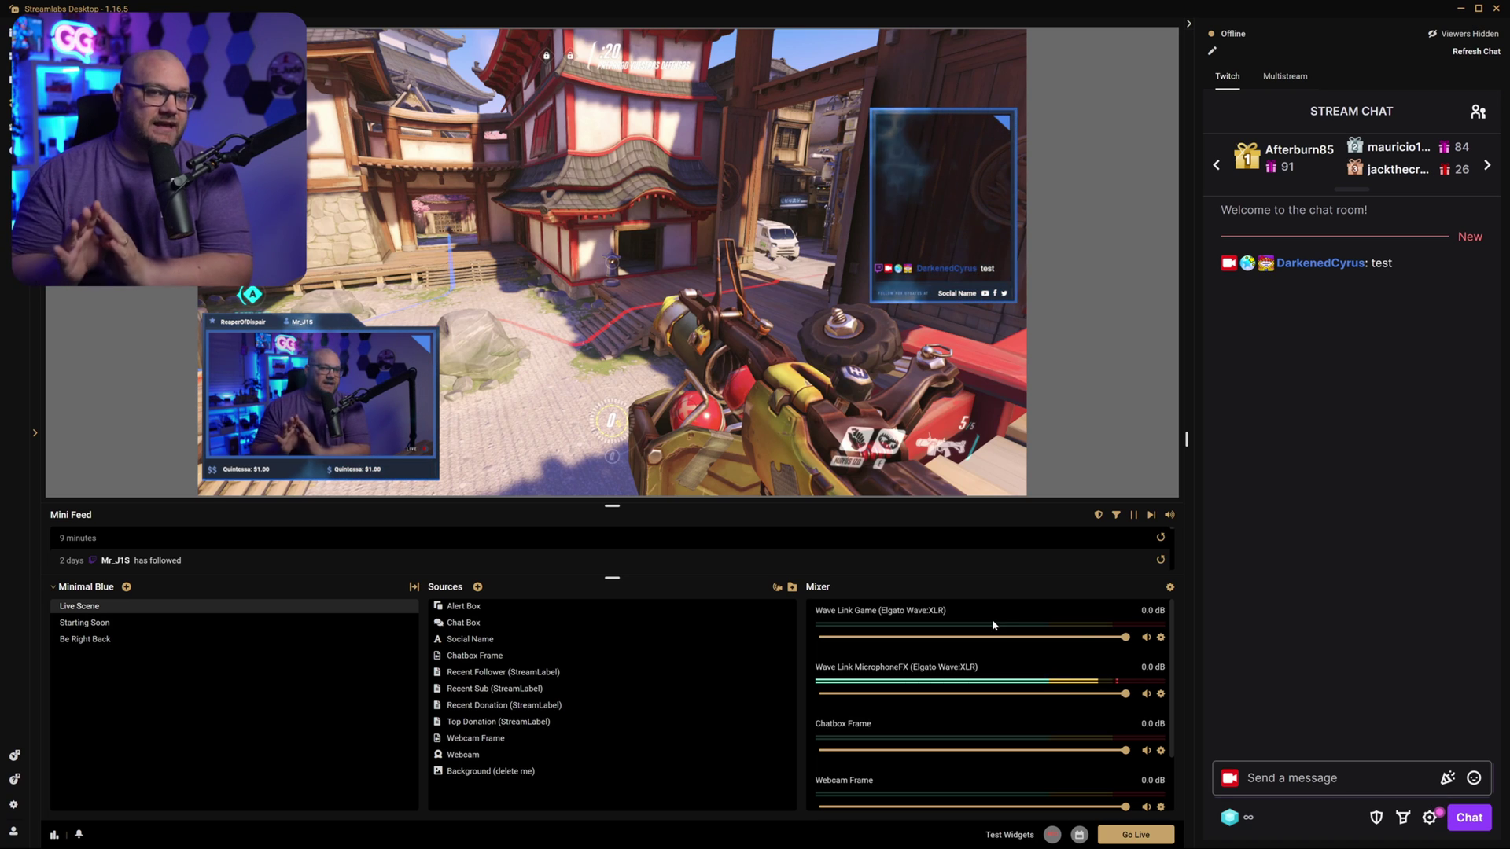
- Review the stream destinations in the stream settings, from Twitch and Facebook through to YouTube and Trovo
{"action": "left_click", "coordinate": [12, 805]}
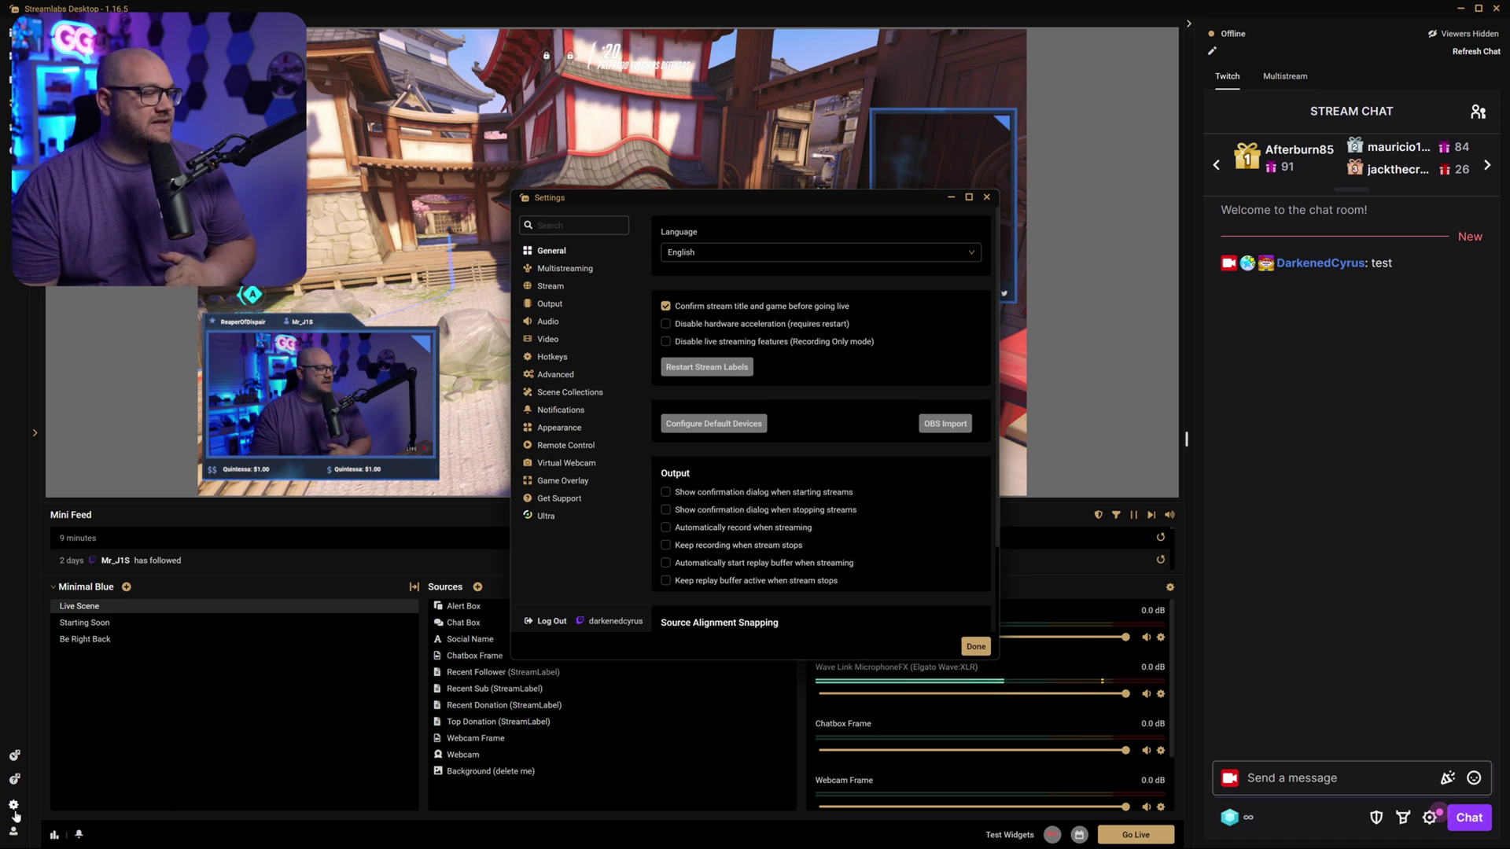
{"action": "left_click", "coordinate": [555, 286]}
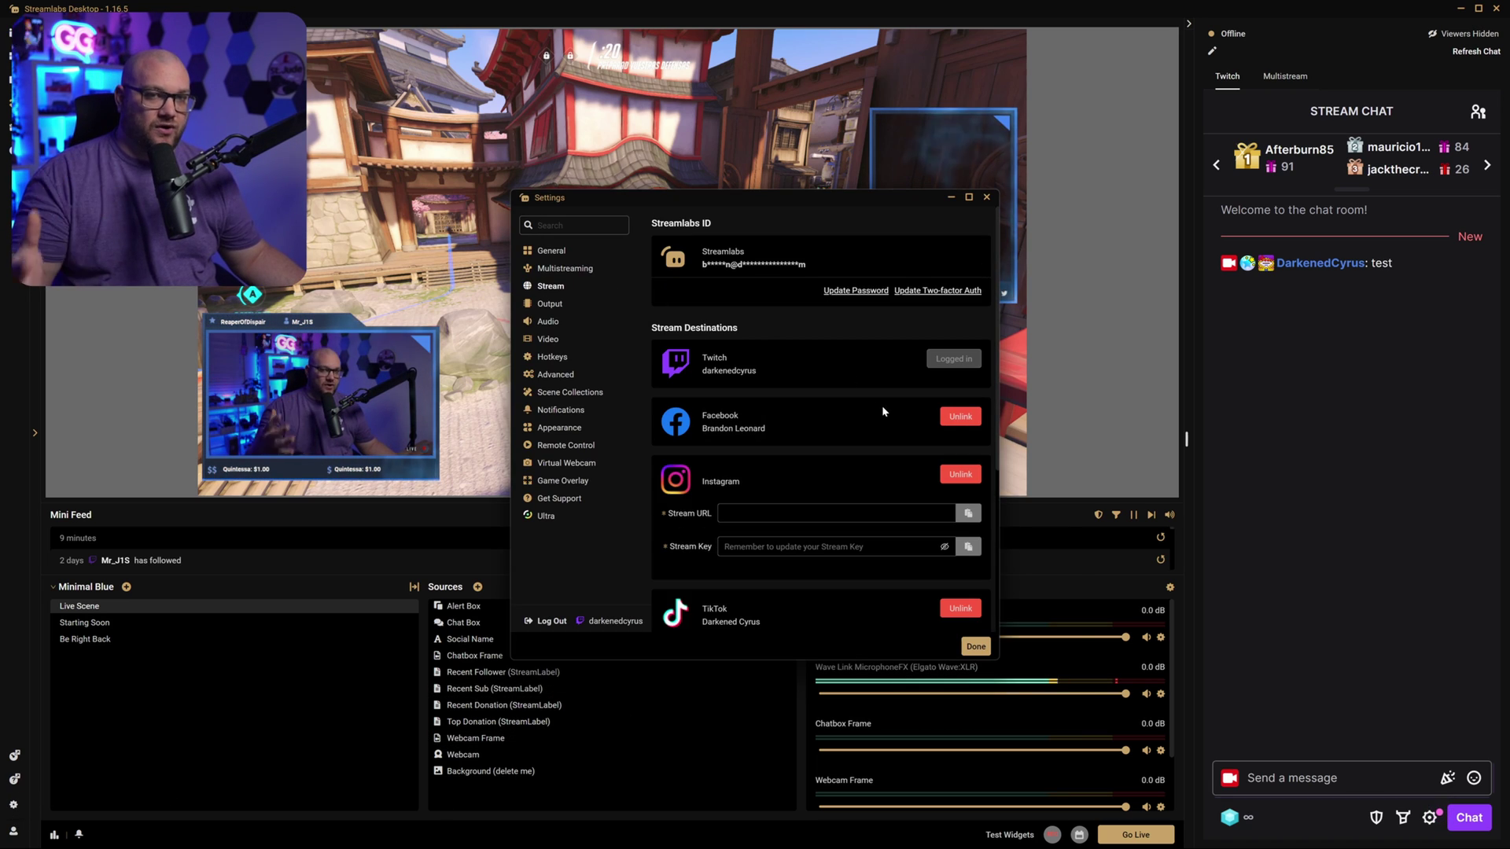
{"action": "scroll", "coordinate": [724, 405], "scroll_direction": "down", "scroll_amount": 5}
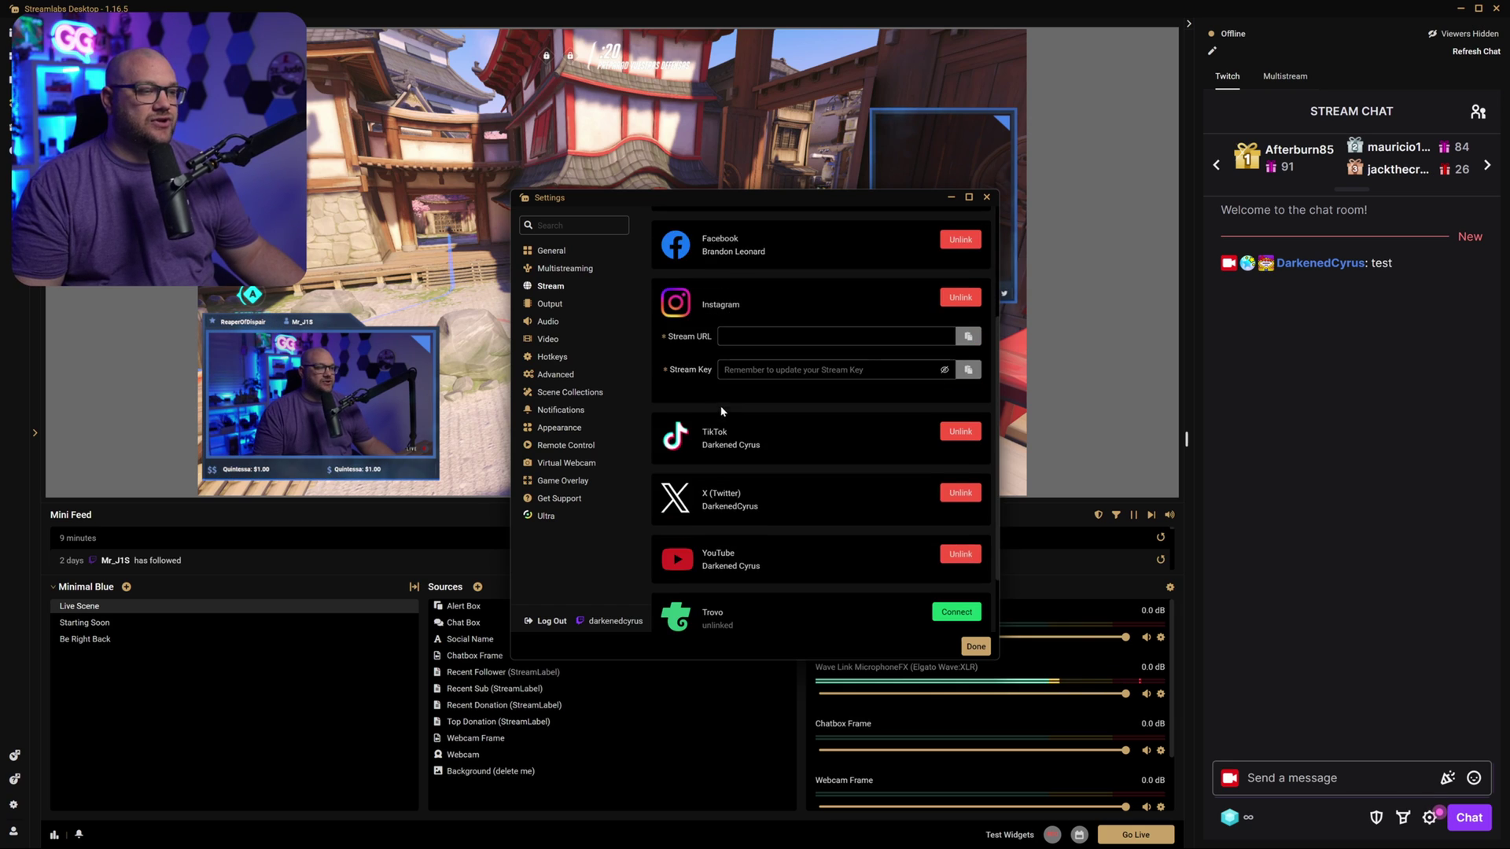
{"action": "scroll", "coordinate": [857, 501], "scroll_direction": "up", "scroll_amount": 1}
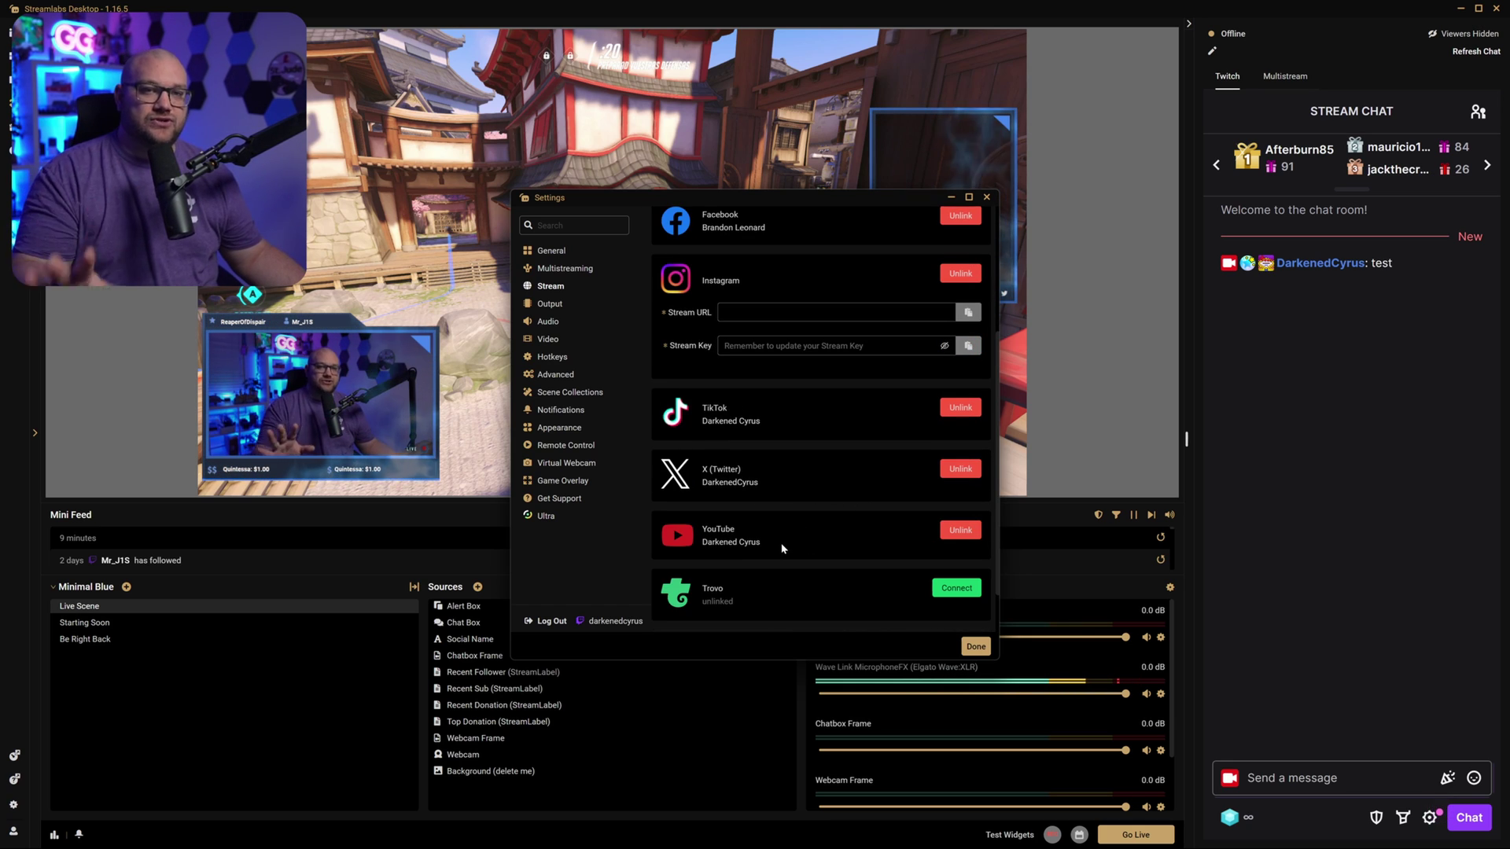
{"action": "scroll", "coordinate": [700, 394], "scroll_direction": "up", "scroll_amount": 3}
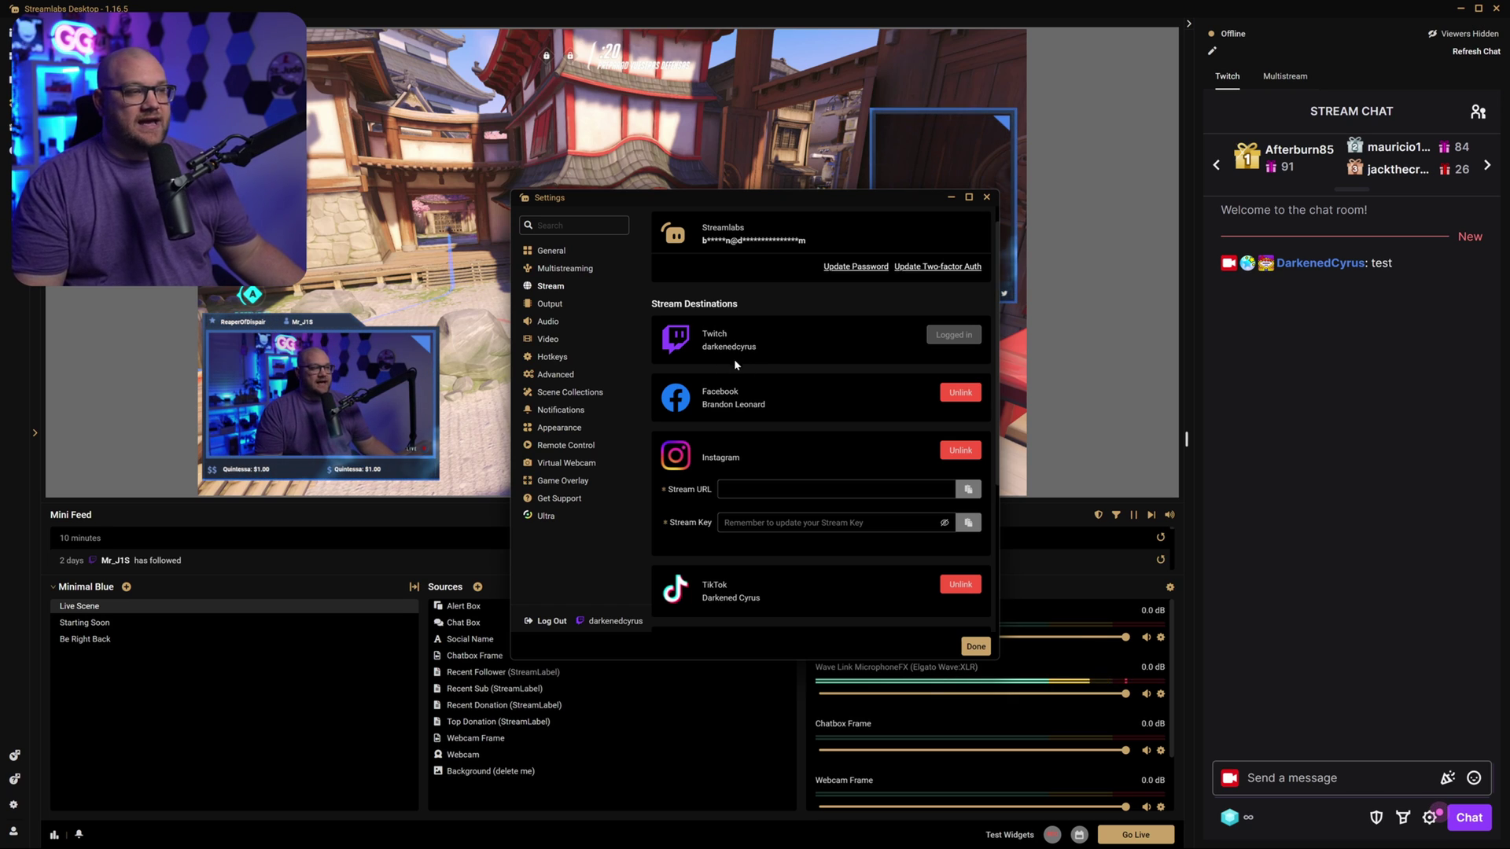
{"action": "scroll", "coordinate": [752, 402], "scroll_direction": "down", "scroll_amount": 3}
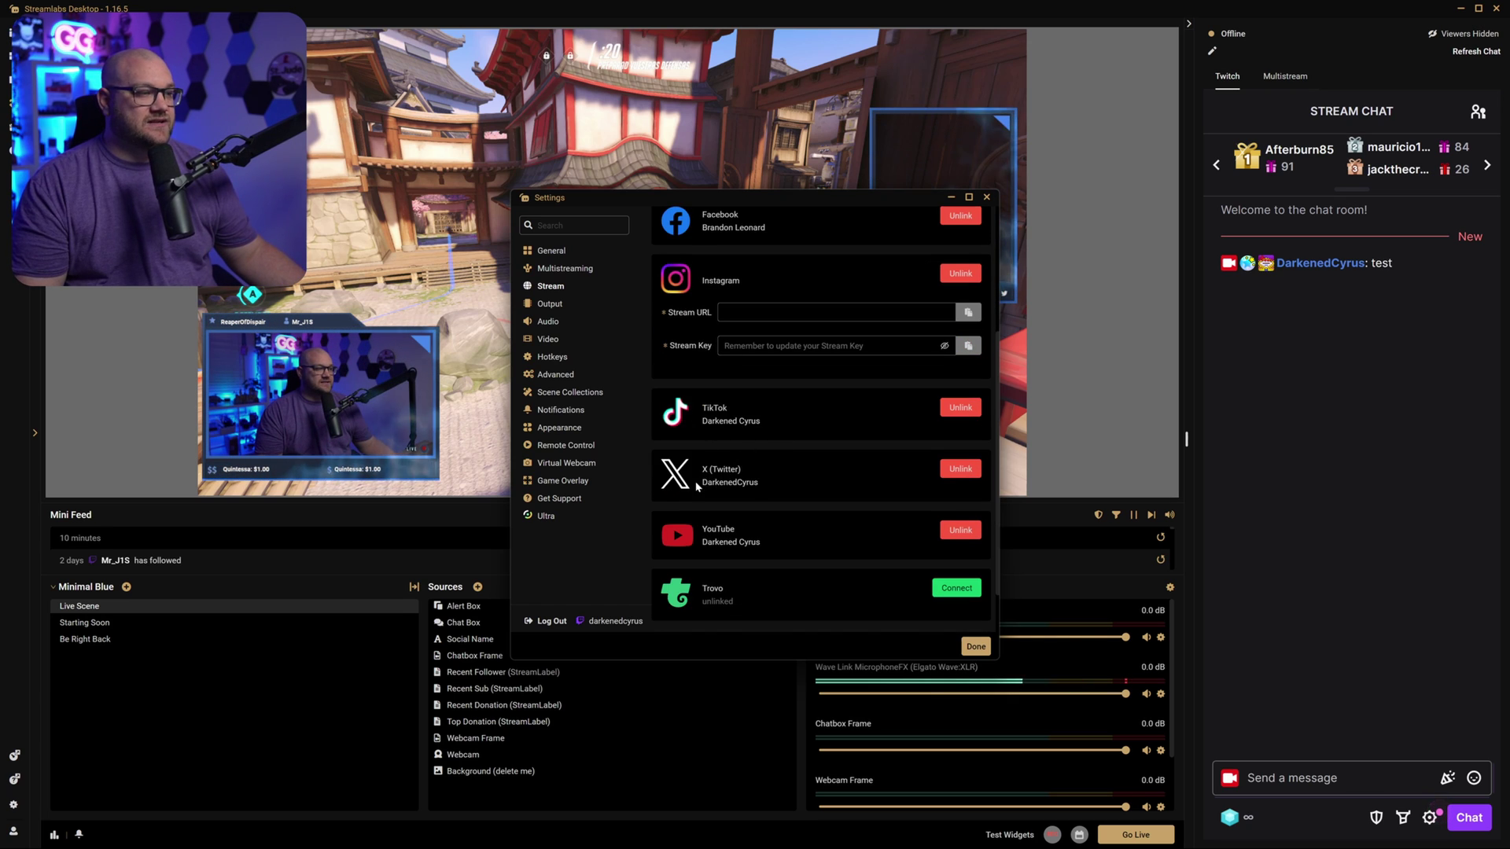
{"action": "scroll", "coordinate": [750, 528], "scroll_direction": "down", "scroll_amount": 1}
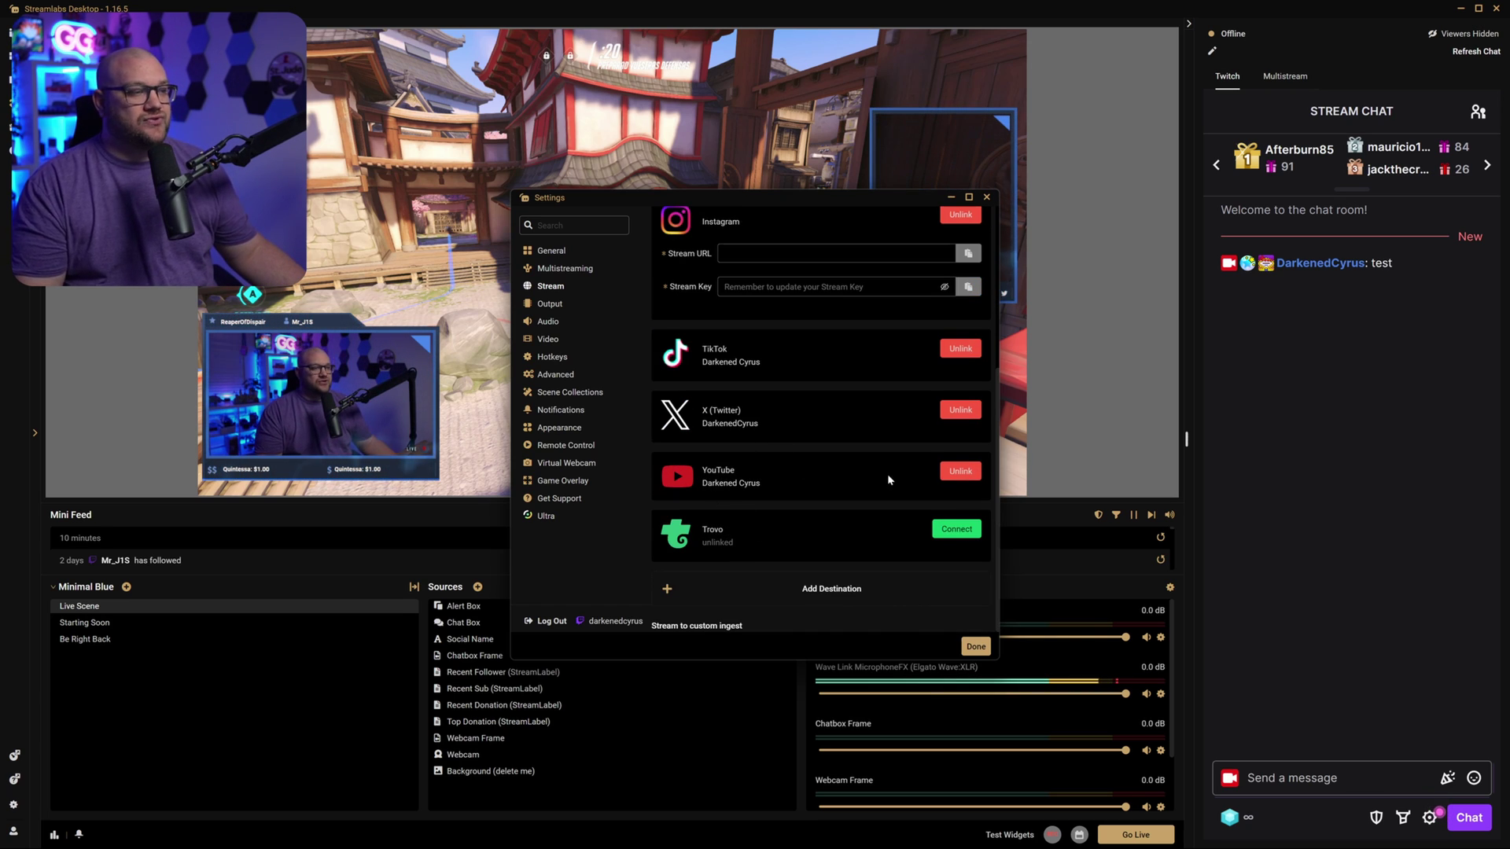
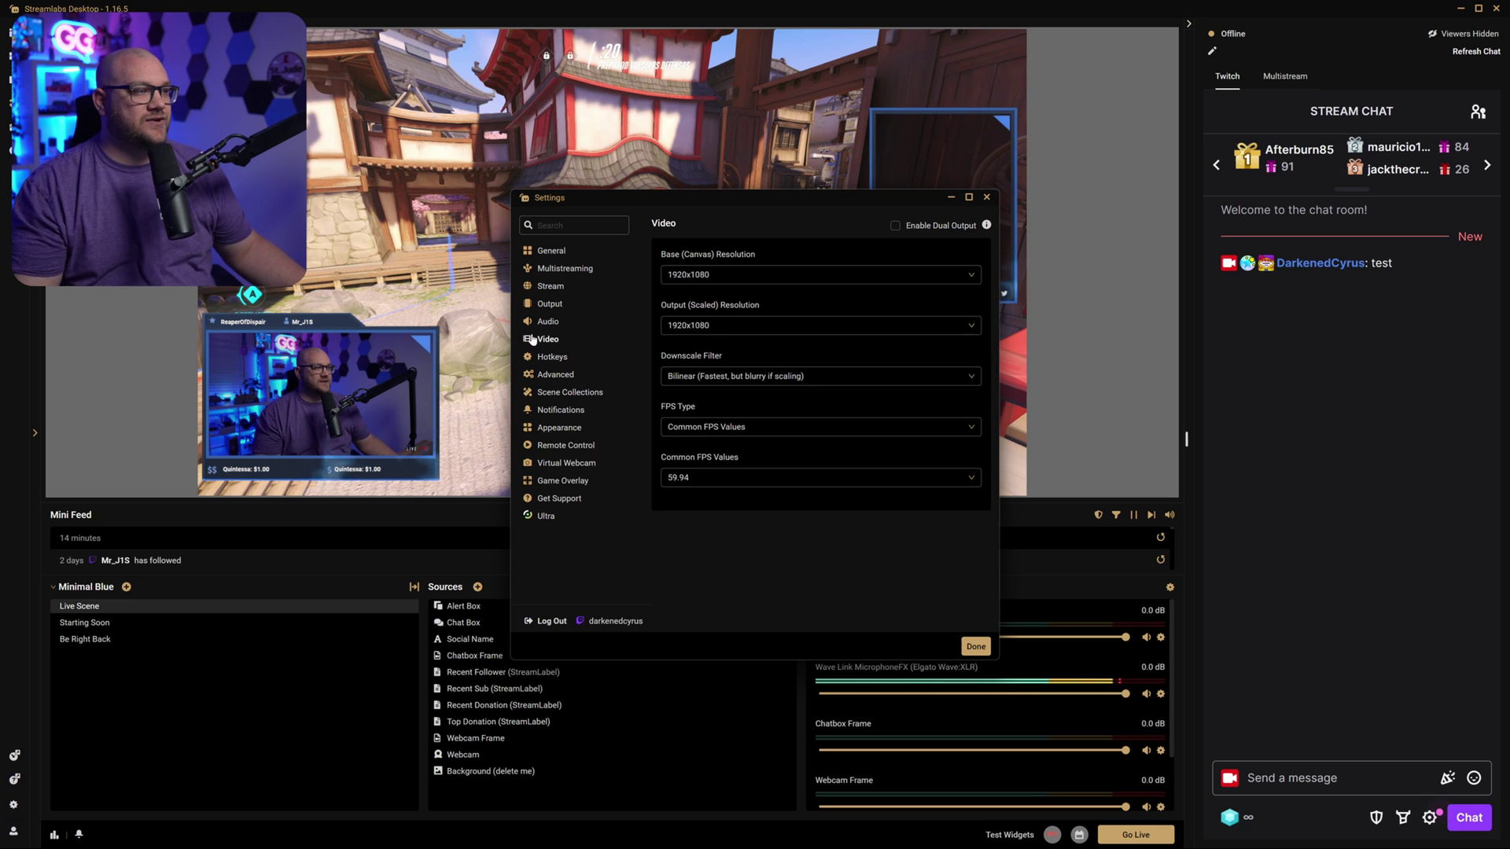
- Enable Dual Output in the video settings and close the settings
{"action": "left_click", "coordinate": [896, 228]}
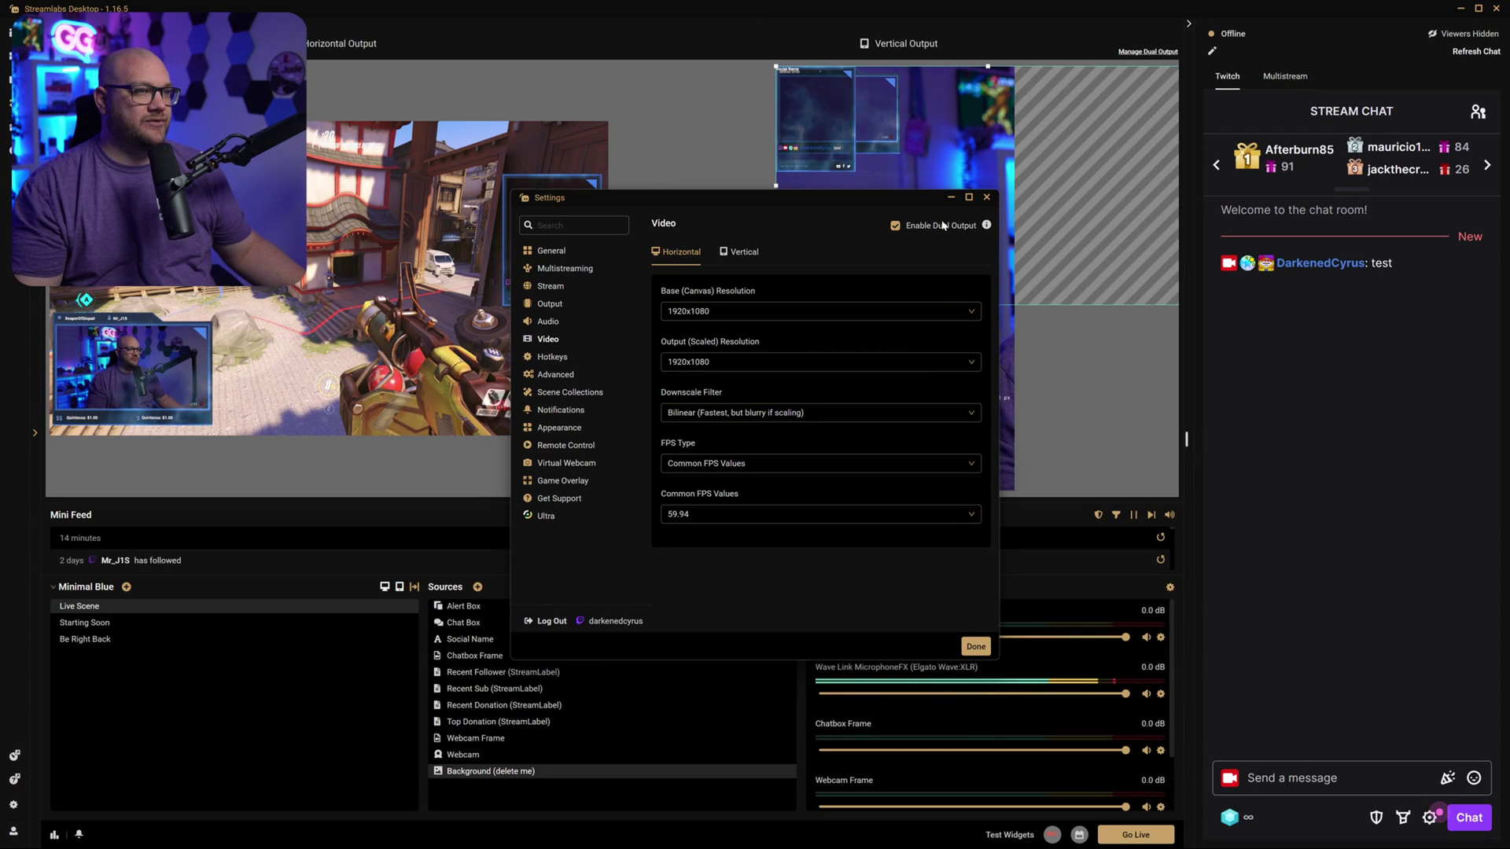
{"action": "left_click", "coordinate": [976, 648]}
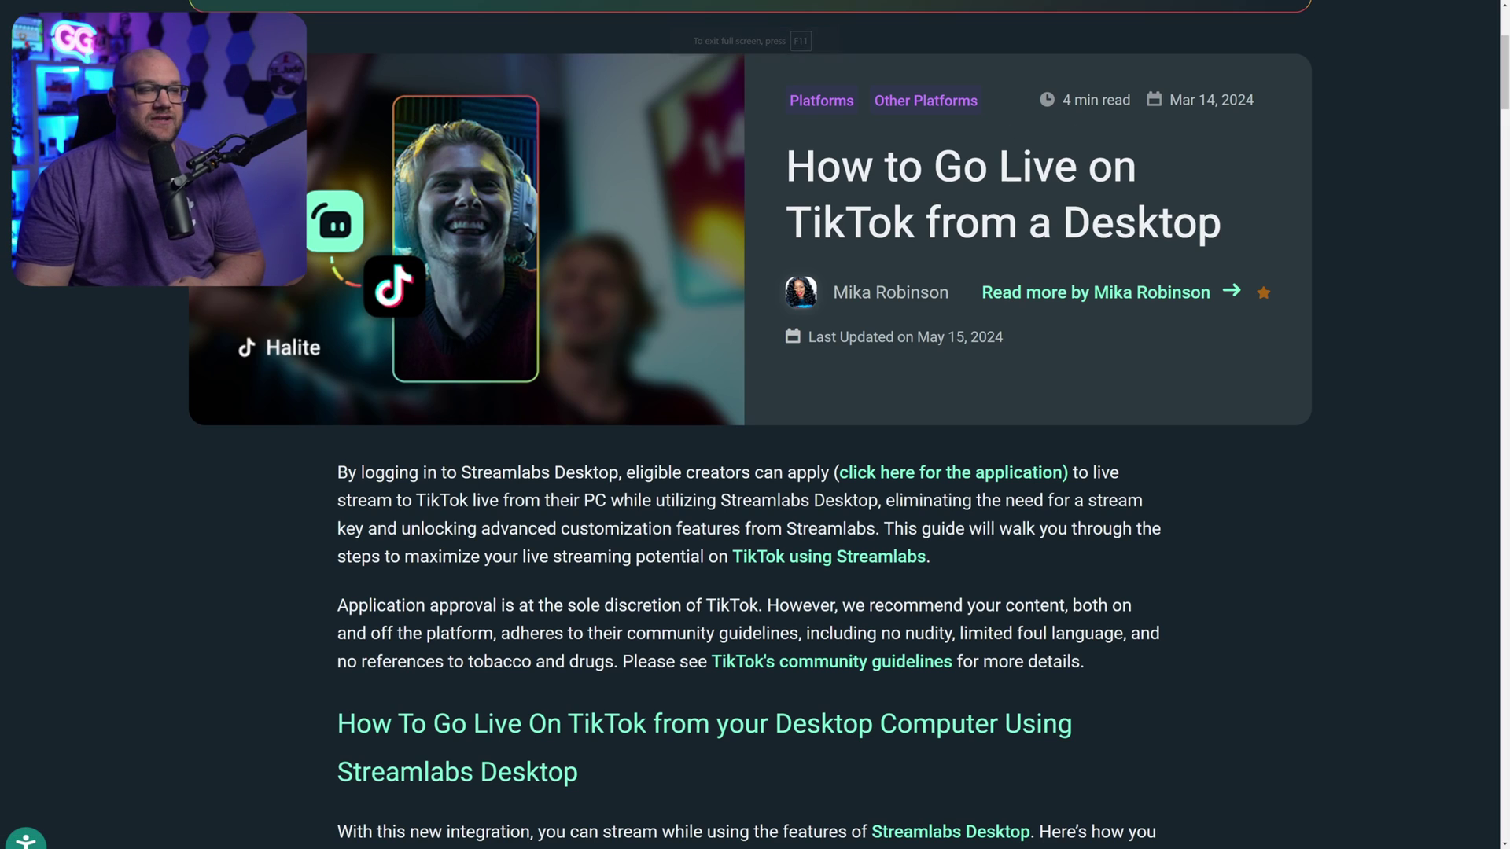
- In the browser, highlight the "How to Go Live on TikTok from a Desktop" title and the Streamlabs Starter plan's Dual Output entry
{"action": "left_click_drag", "start_coordinate": [788, 165], "coordinate": [1231, 229]}
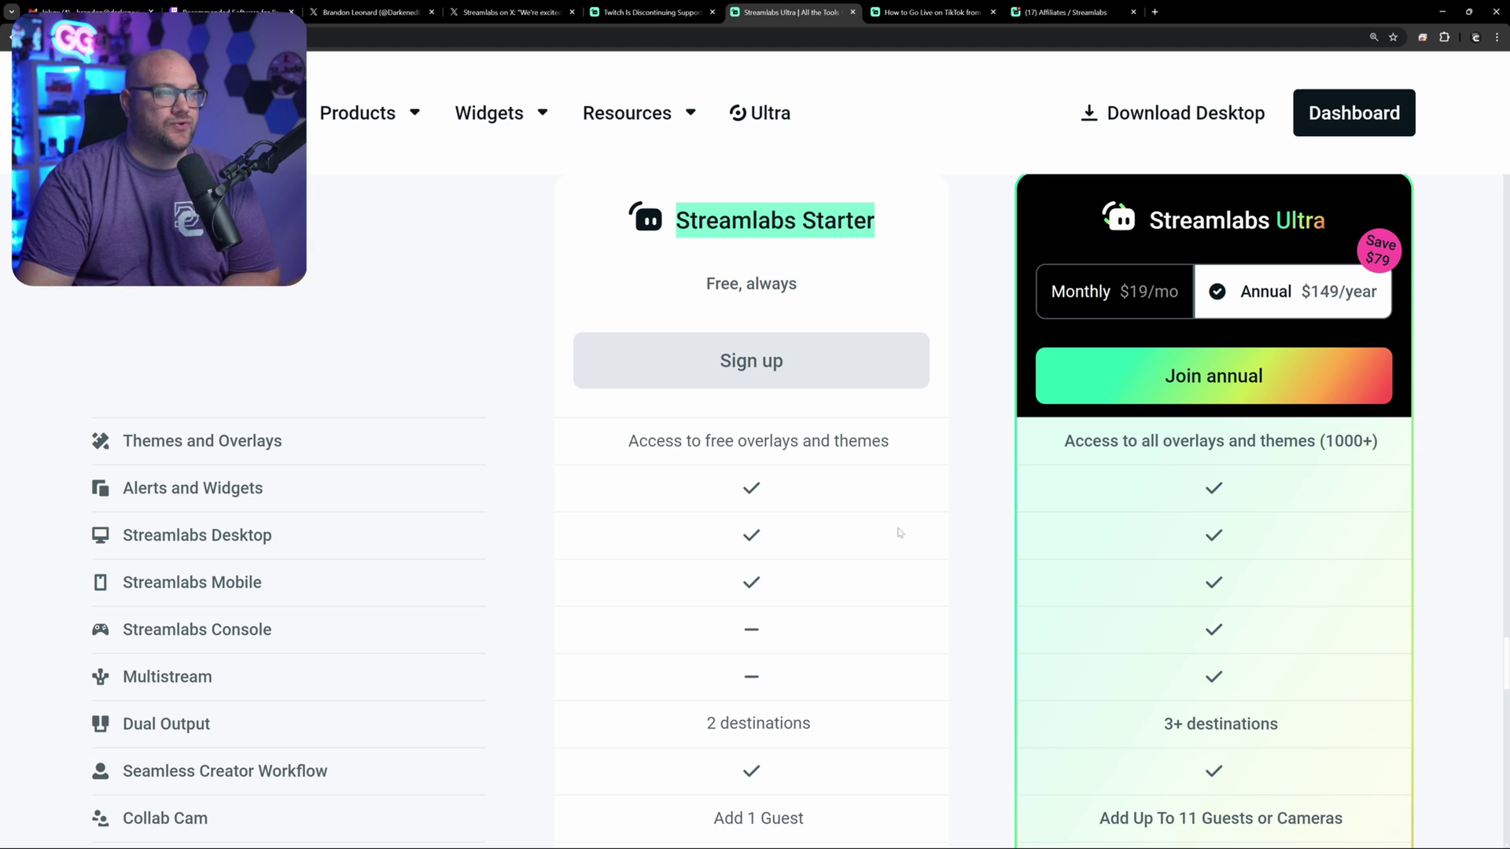
{"action": "scroll", "coordinate": [947, 606], "scroll_direction": "down", "scroll_amount": 3}
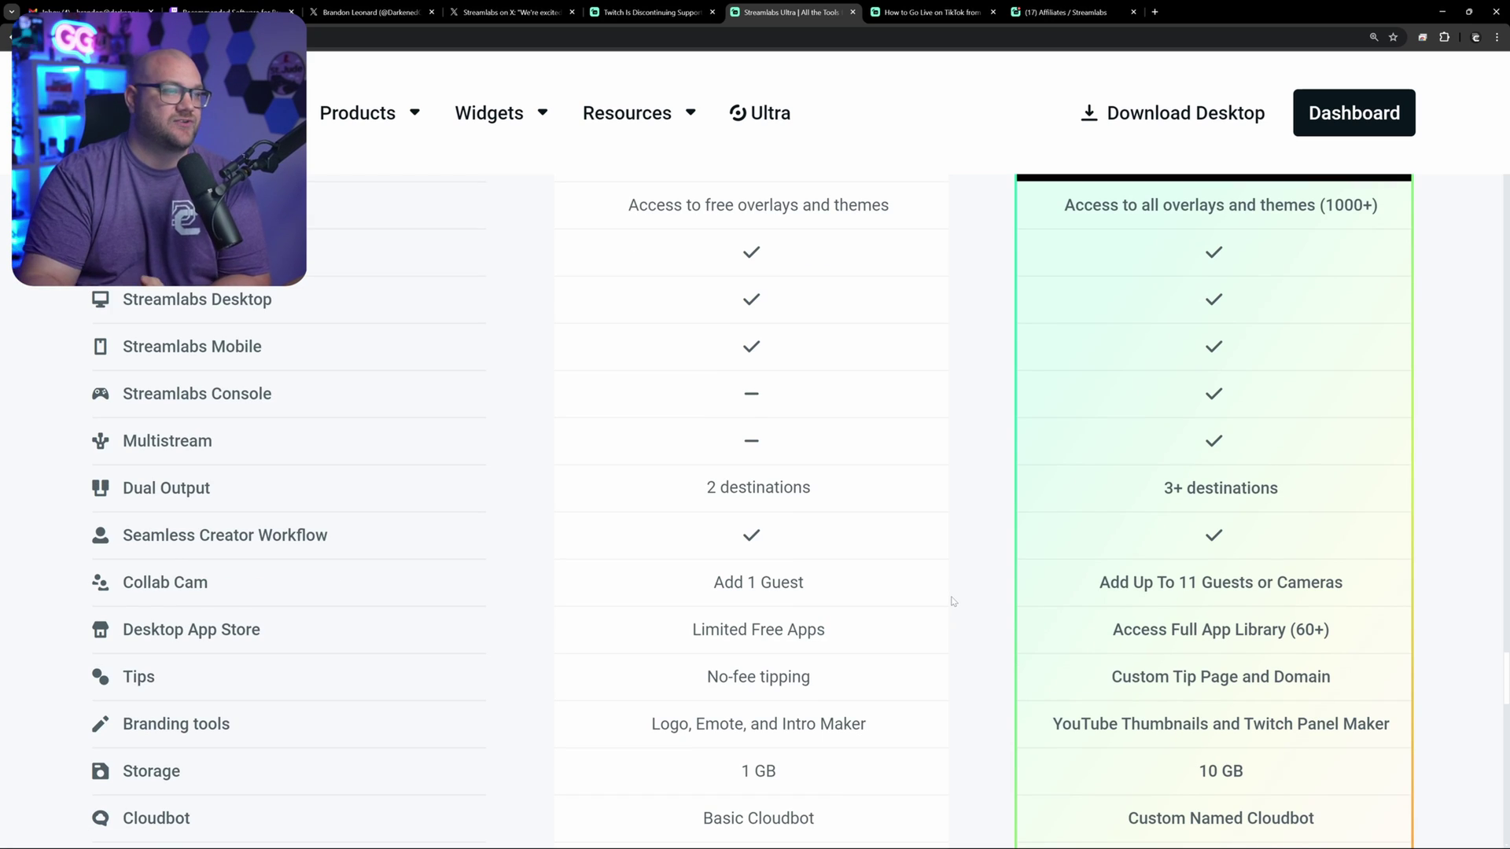
{"action": "left_click_drag", "start_coordinate": [665, 487], "coordinate": [806, 472]}
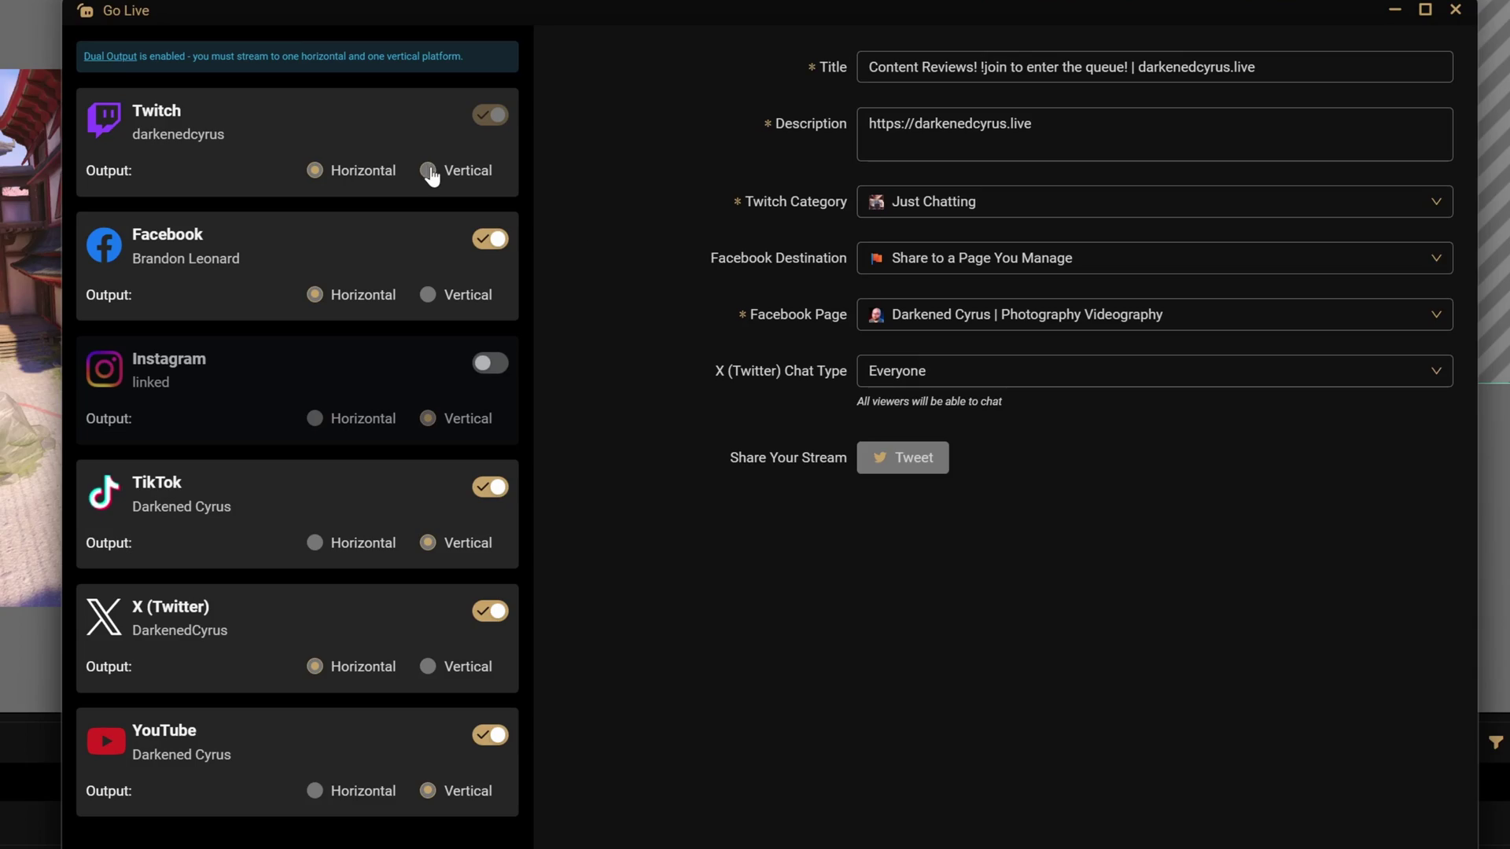
- In Streamlabs Desktop's Go Live window, switch Twitch and Facebook to vertical output and back to horizontal, and set TikTok to horizontal
{"action": "left_click", "coordinate": [428, 170]}
{"action": "left_click", "coordinate": [314, 171]}
{"action": "left_click", "coordinate": [428, 294]}
{"action": "left_click", "coordinate": [315, 297]}
{"action": "left_click", "coordinate": [314, 543]}
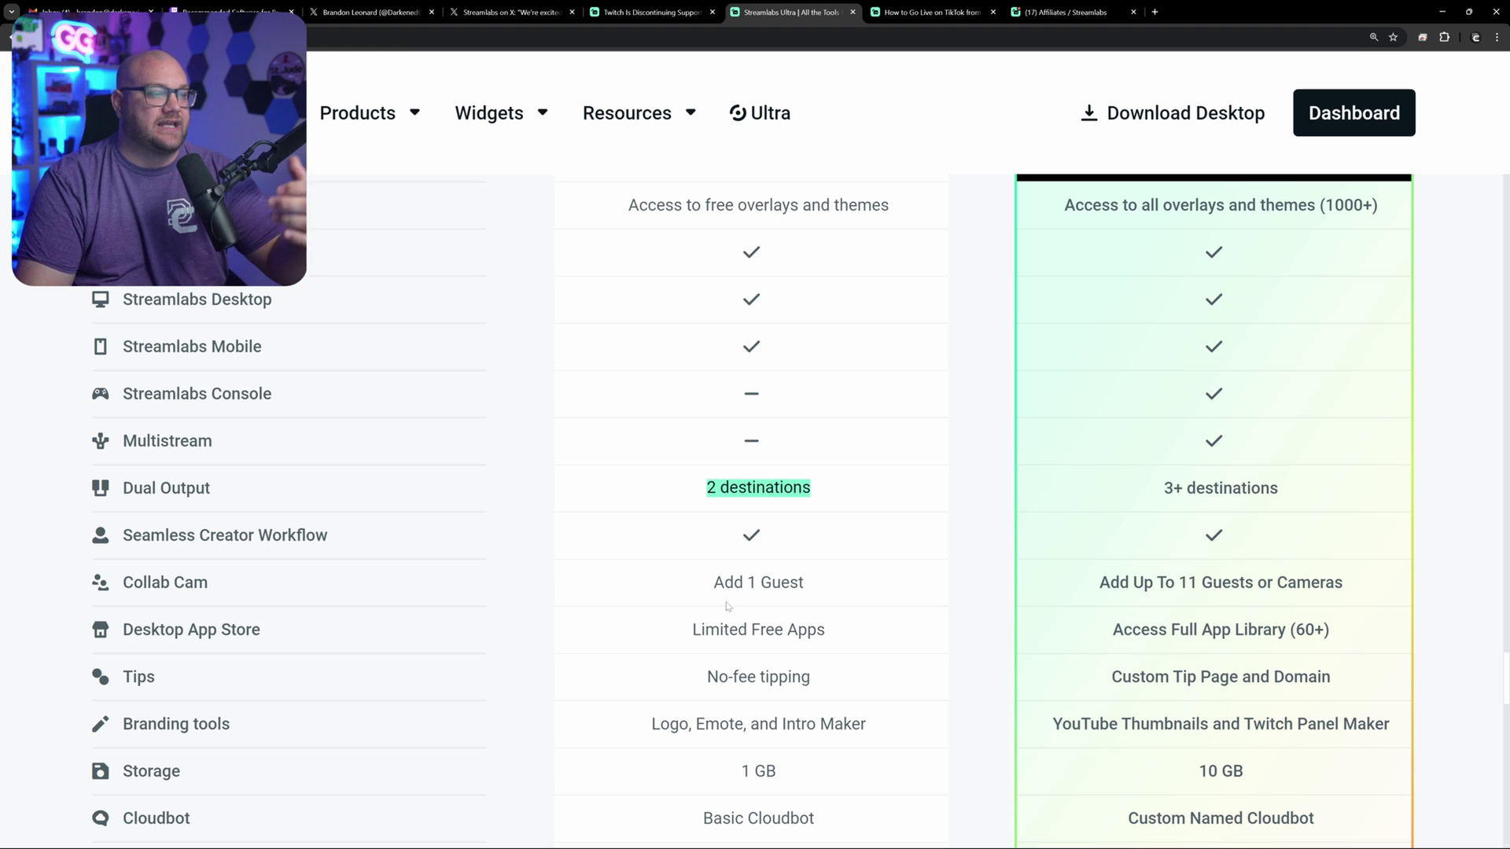
- In the browser, compare the Streamlabs Starter and Ultra plan features and highlight Ultra's Dual Output entry
{"action": "scroll", "coordinate": [743, 597], "scroll_direction": "down", "scroll_amount": 3}
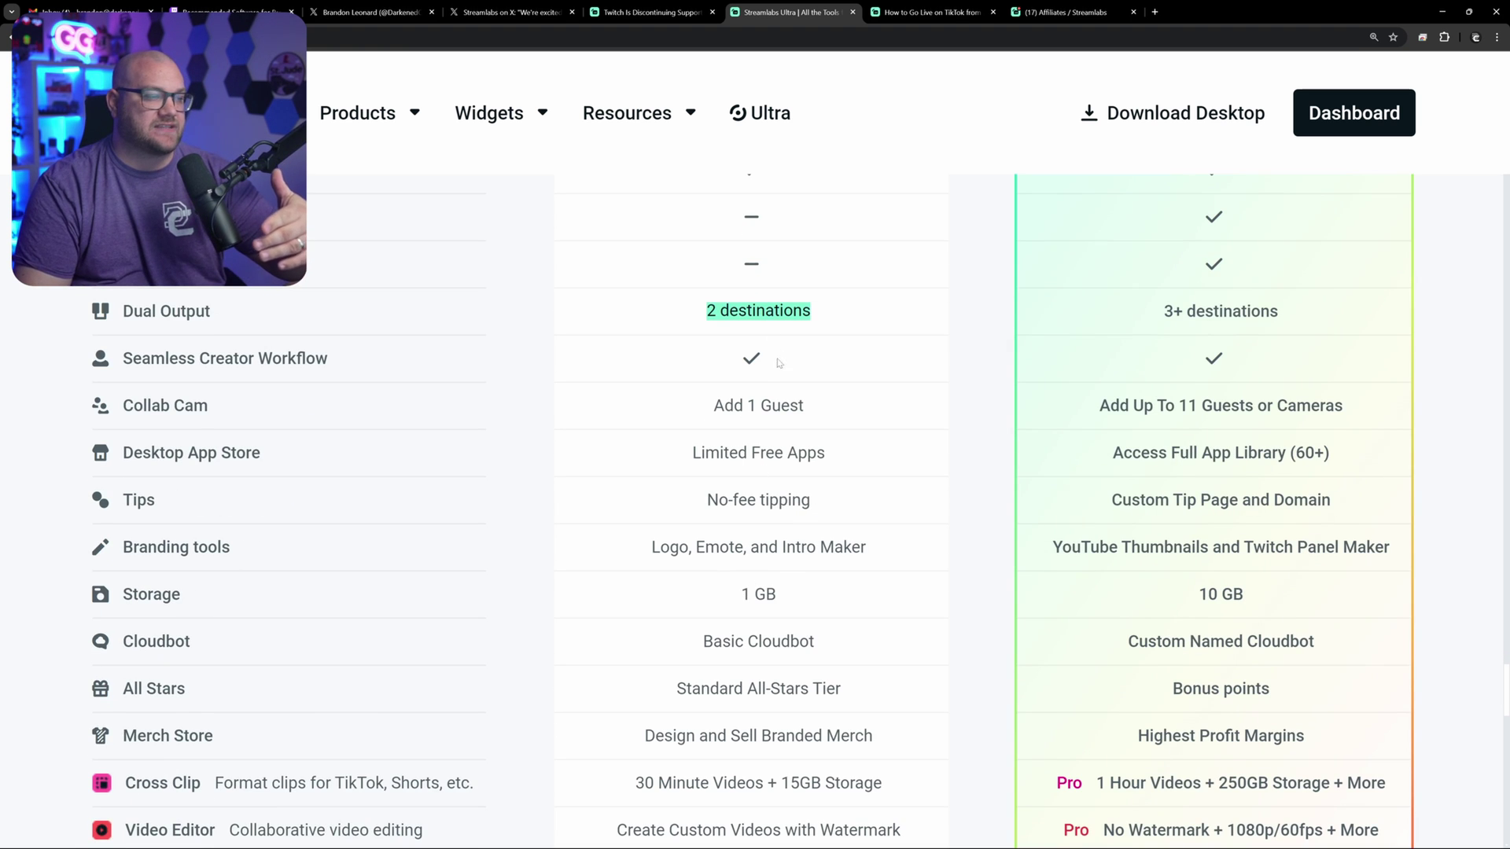
{"action": "scroll", "coordinate": [776, 351], "scroll_direction": "down", "scroll_amount": 3}
{"action": "scroll", "coordinate": [772, 595], "scroll_direction": "up", "scroll_amount": 5}
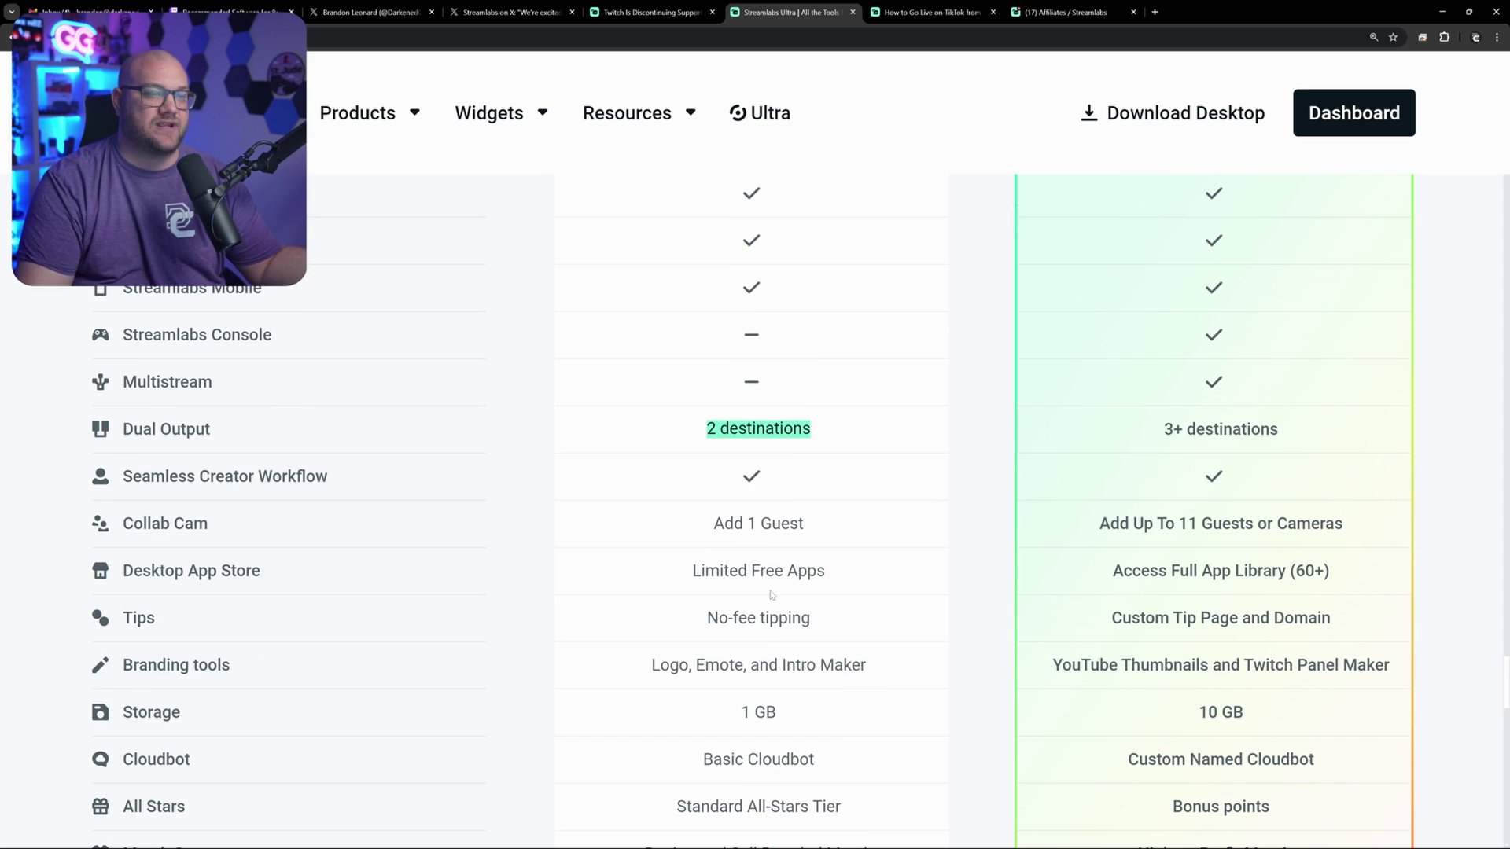
{"action": "scroll", "coordinate": [856, 606], "scroll_direction": "up", "scroll_amount": 6}
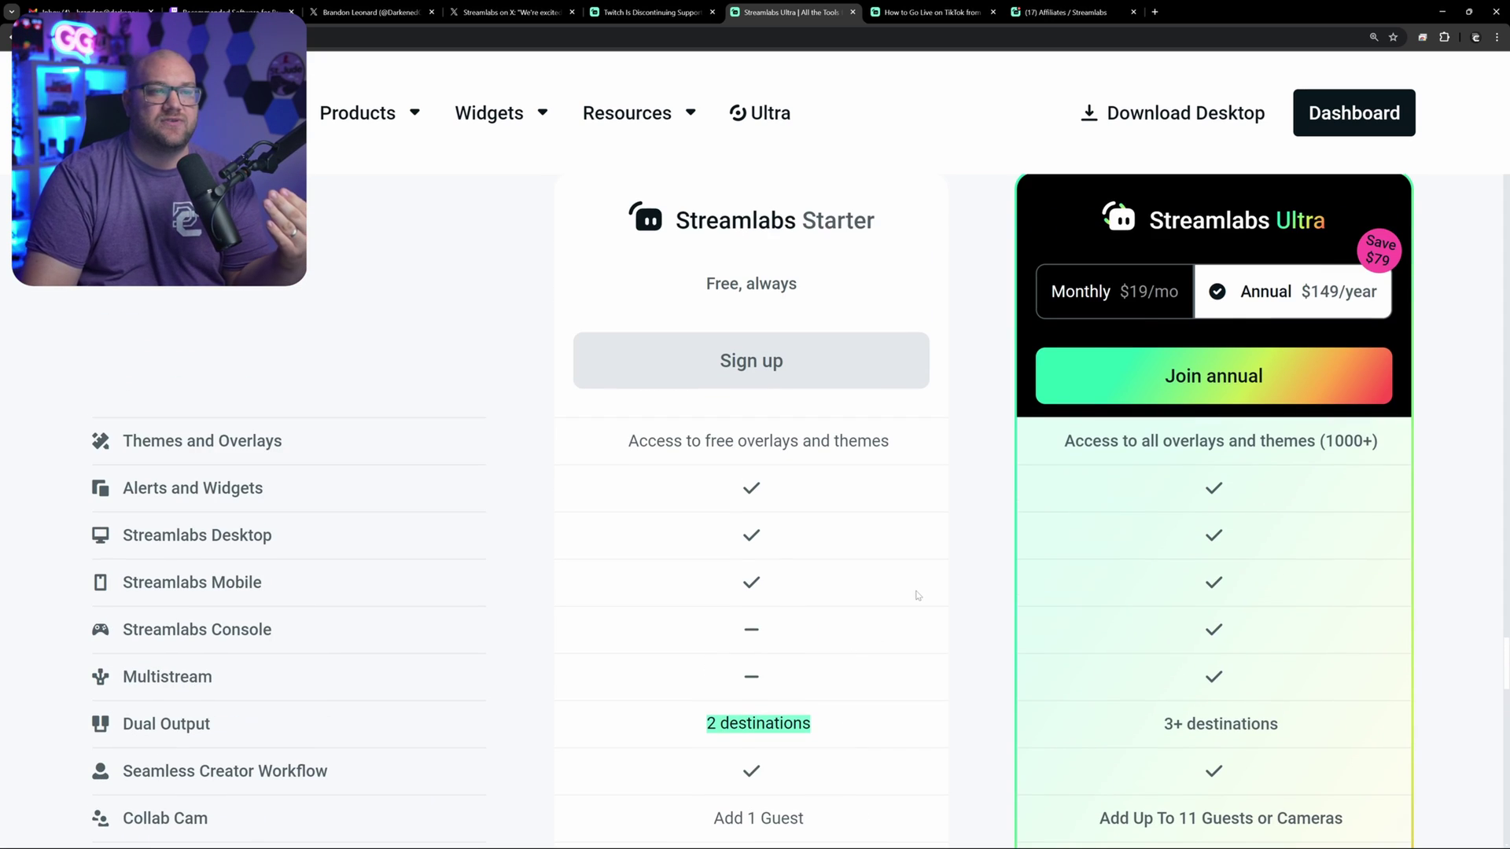
{"action": "triple_click", "coordinate": [1118, 283]}
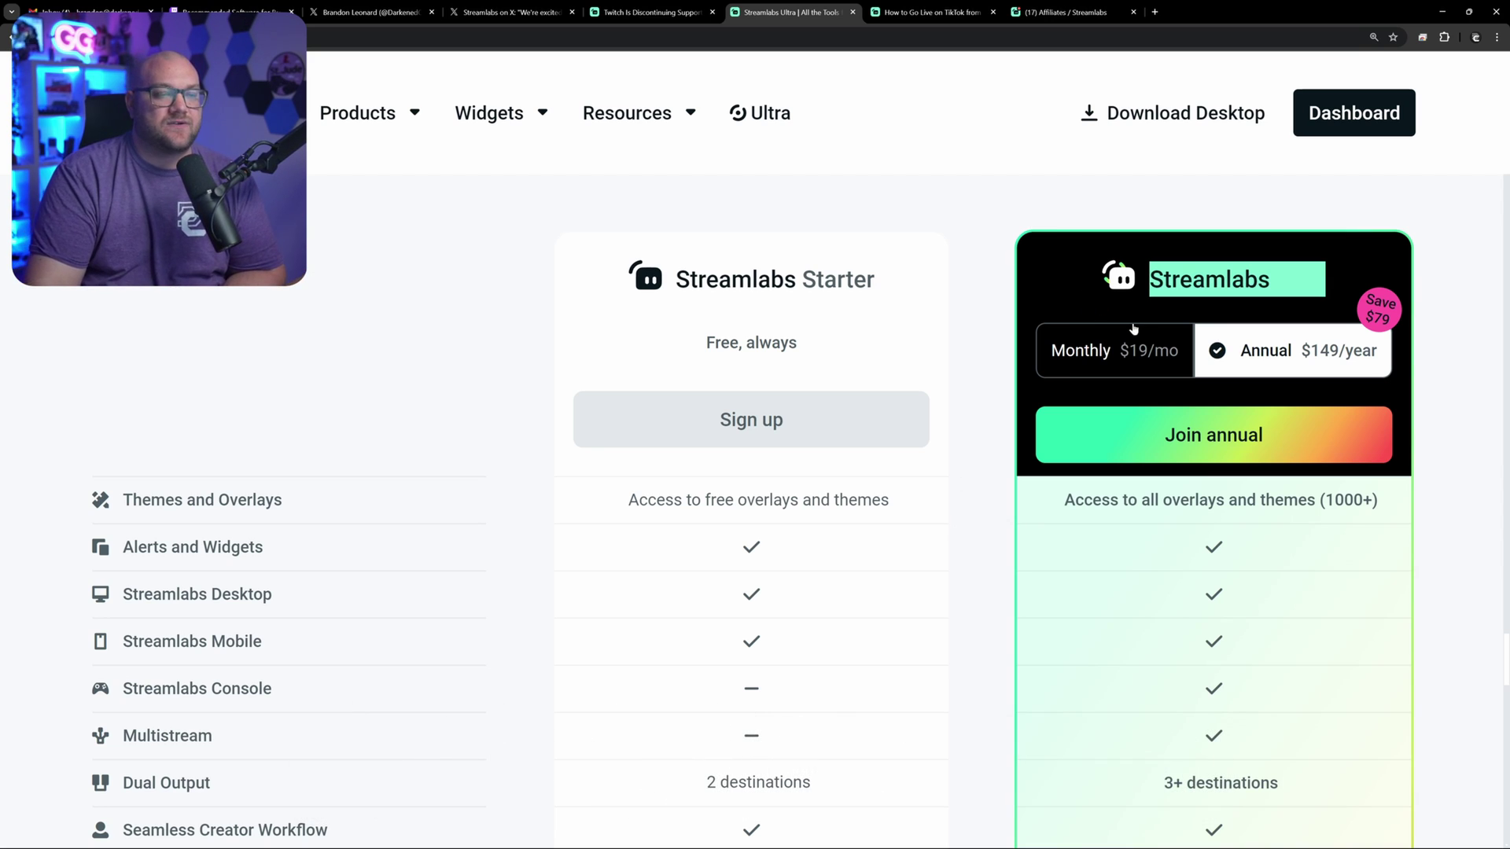
{"action": "scroll", "coordinate": [1007, 489], "scroll_direction": "down", "scroll_amount": 1}
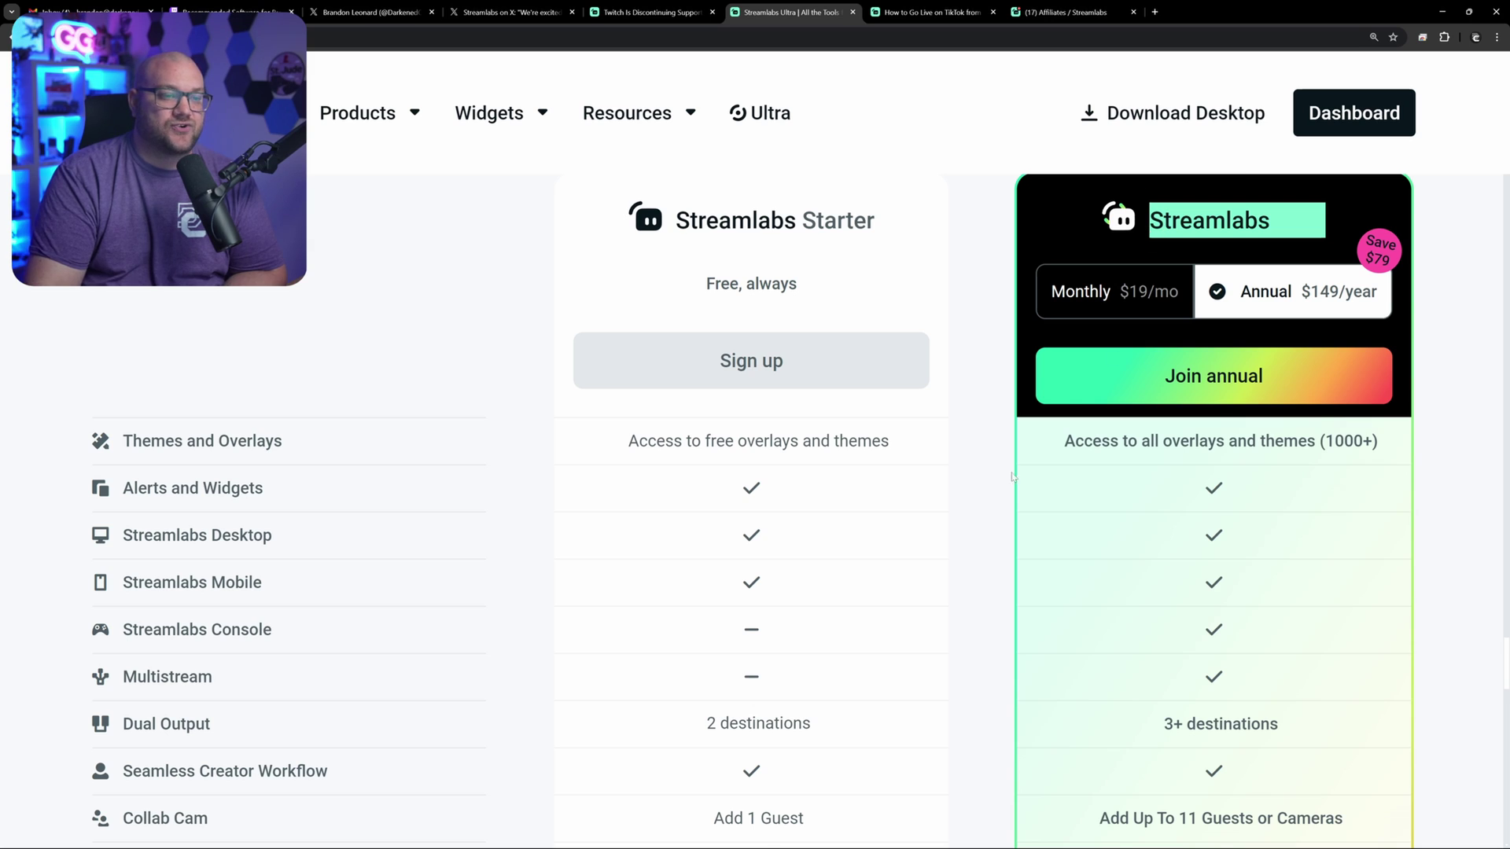
{"action": "scroll", "coordinate": [1013, 477], "scroll_direction": "down", "scroll_amount": 5}
{"action": "left_click_drag", "start_coordinate": [1141, 439], "coordinate": [1288, 422]}
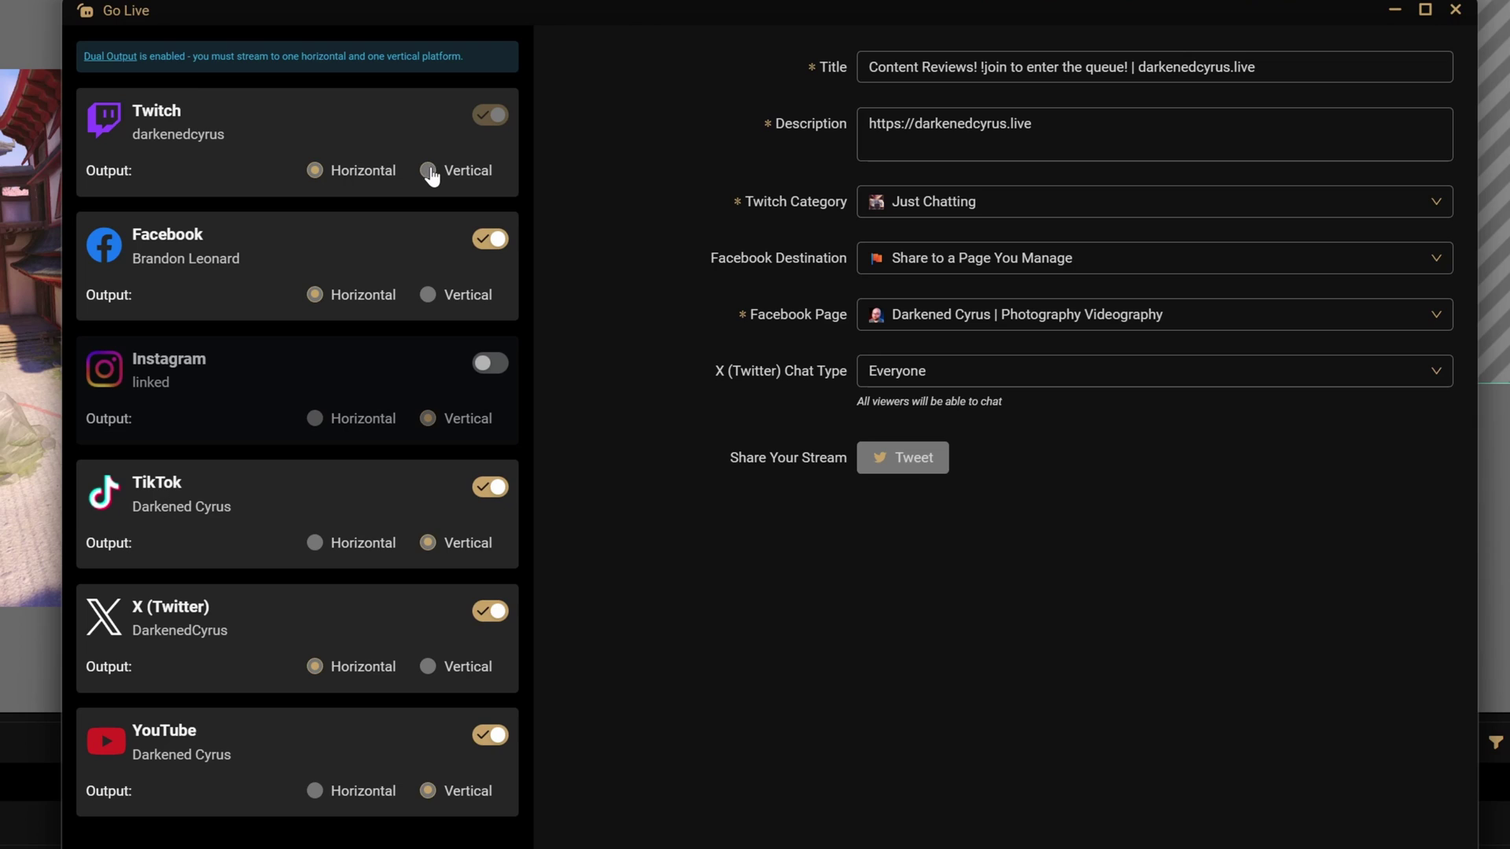
- In Streamlabs Desktop's Go Live window, set Twitch to vertical output, try Facebook as vertical before restoring horizontal, and set TikTok to horizontal
{"action": "left_click", "coordinate": [427, 170]}
{"action": "left_click", "coordinate": [428, 295]}
{"action": "left_click", "coordinate": [315, 299]}
{"action": "left_click", "coordinate": [317, 544]}
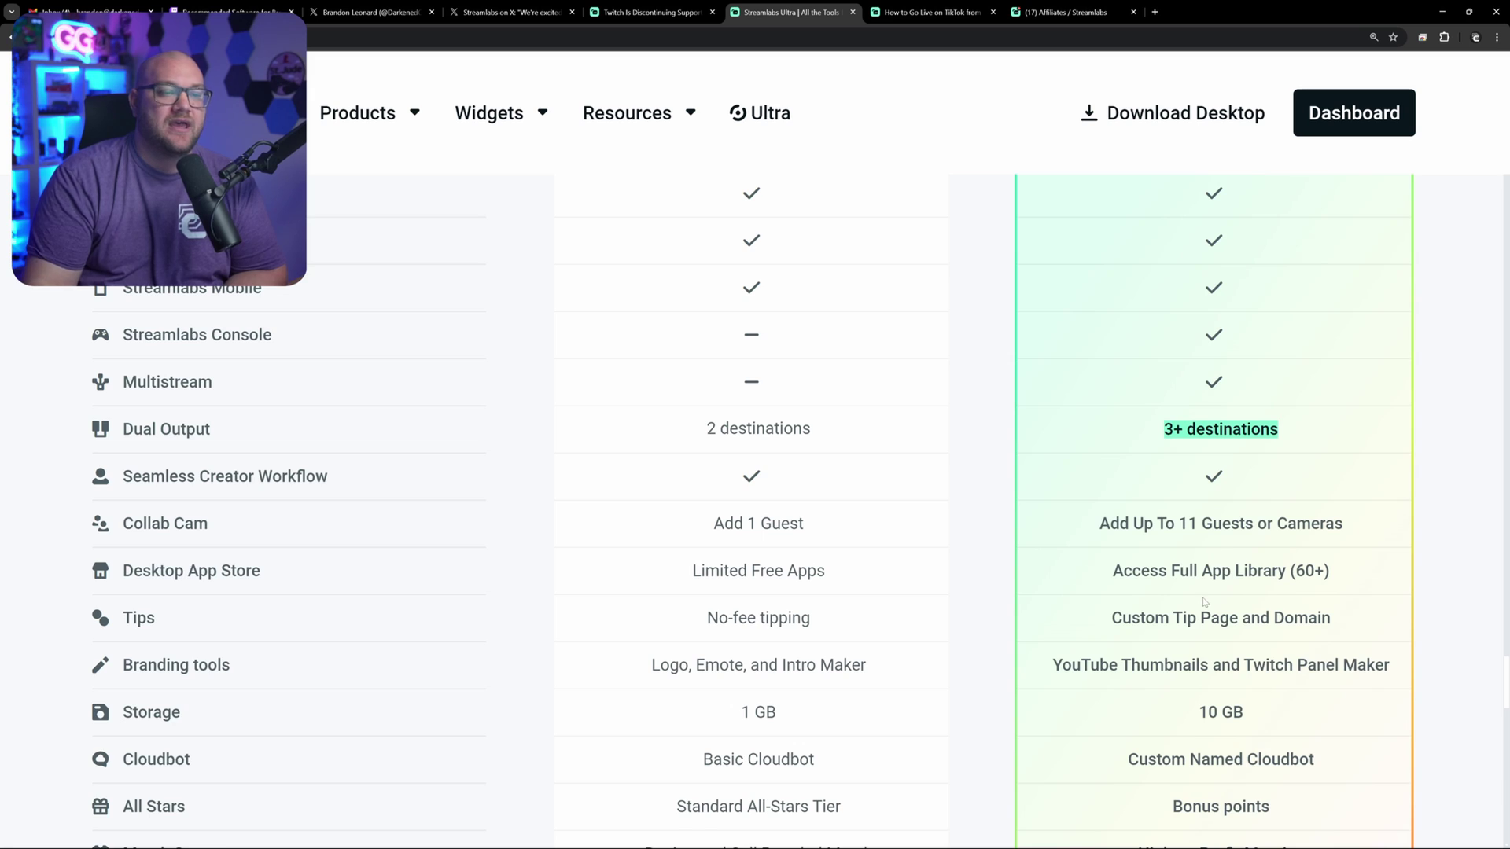
- In the browser, examine the remaining Ultra plan features, from branding tools and storage down to Talk Studio
{"action": "scroll", "coordinate": [1204, 602], "scroll_direction": "down", "scroll_amount": 2}
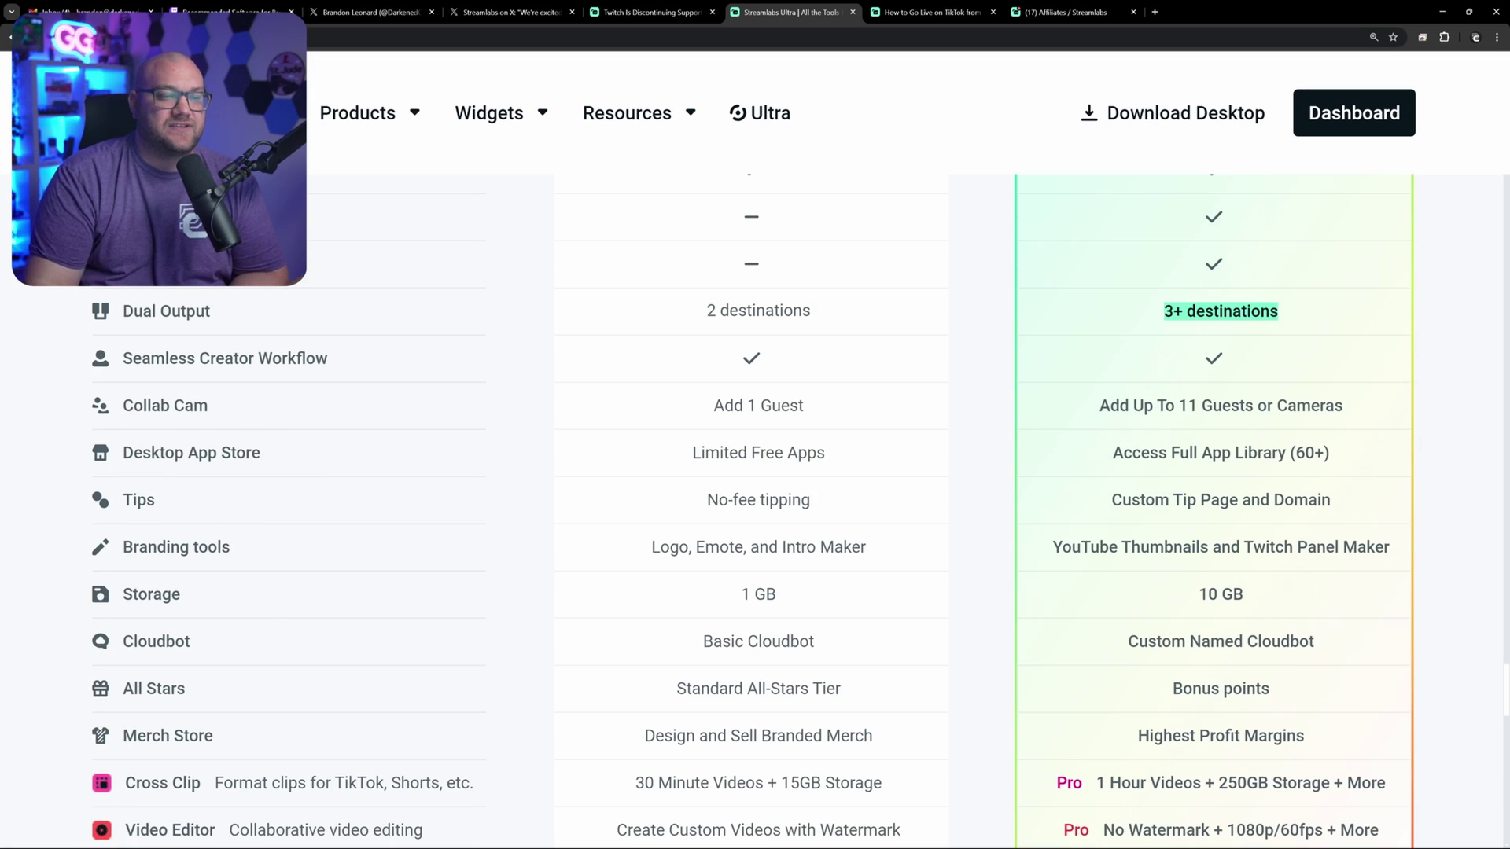
{"action": "scroll", "coordinate": [1255, 522], "scroll_direction": "down", "scroll_amount": 1}
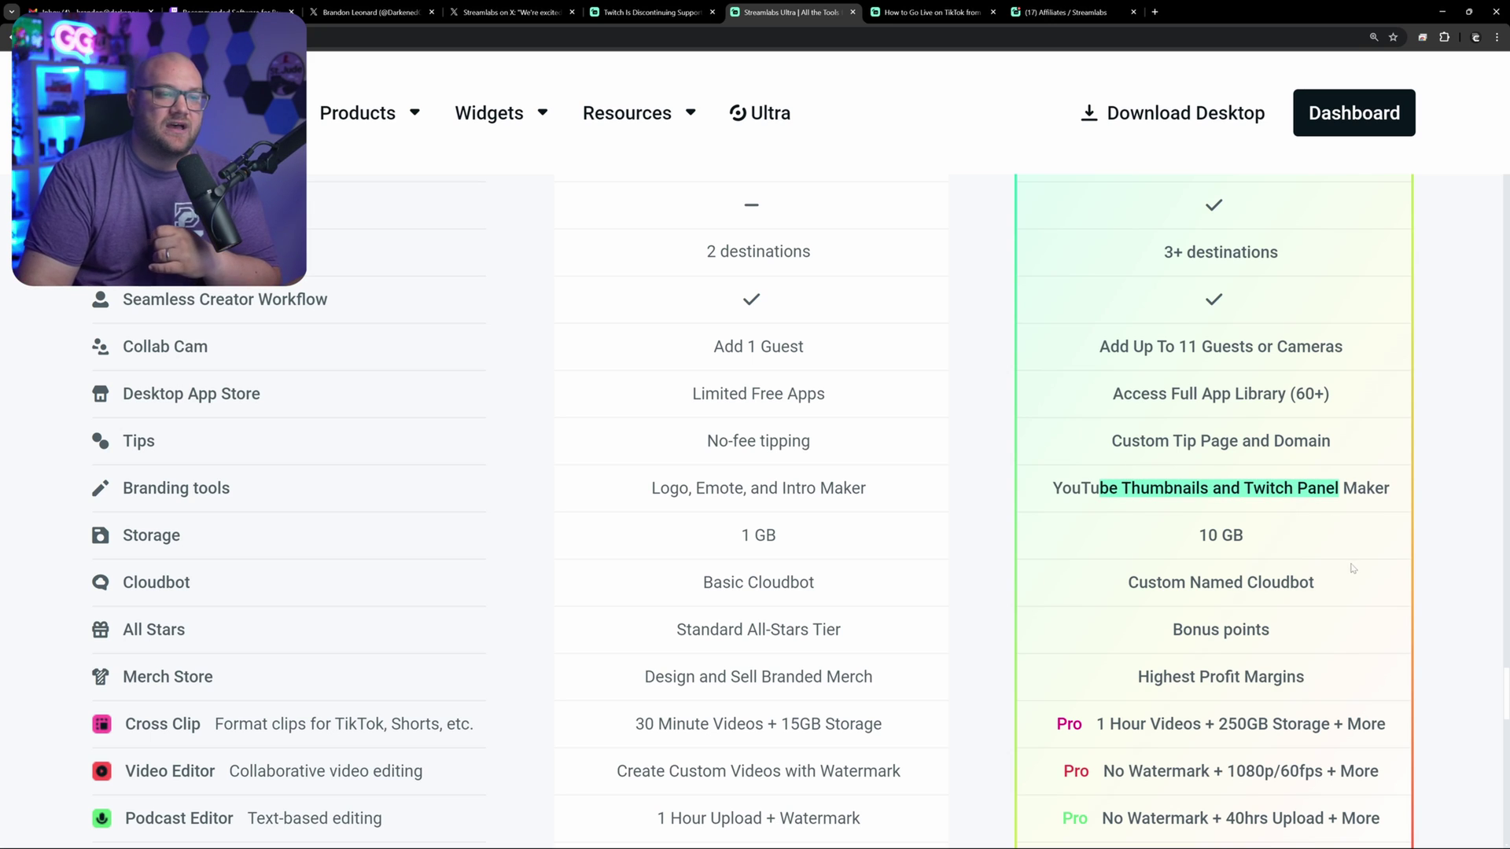
{"action": "scroll", "coordinate": [1169, 695], "scroll_direction": "down", "scroll_amount": 3}
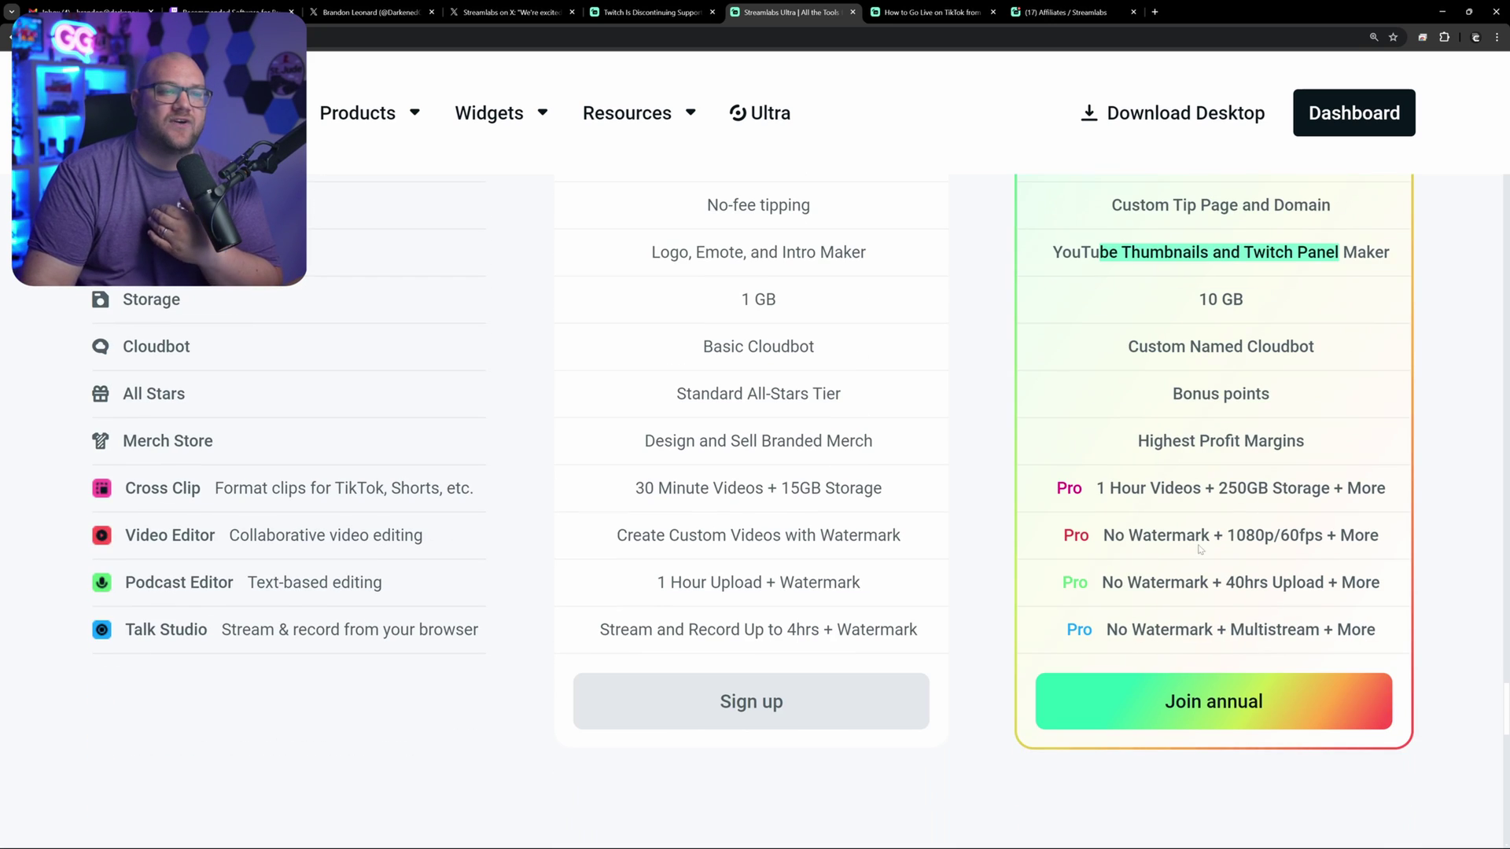
{"action": "scroll", "coordinate": [1201, 549], "scroll_direction": "up", "scroll_amount": 3}
{"action": "scroll", "coordinate": [754, 500], "scroll_direction": "up", "scroll_amount": 5}
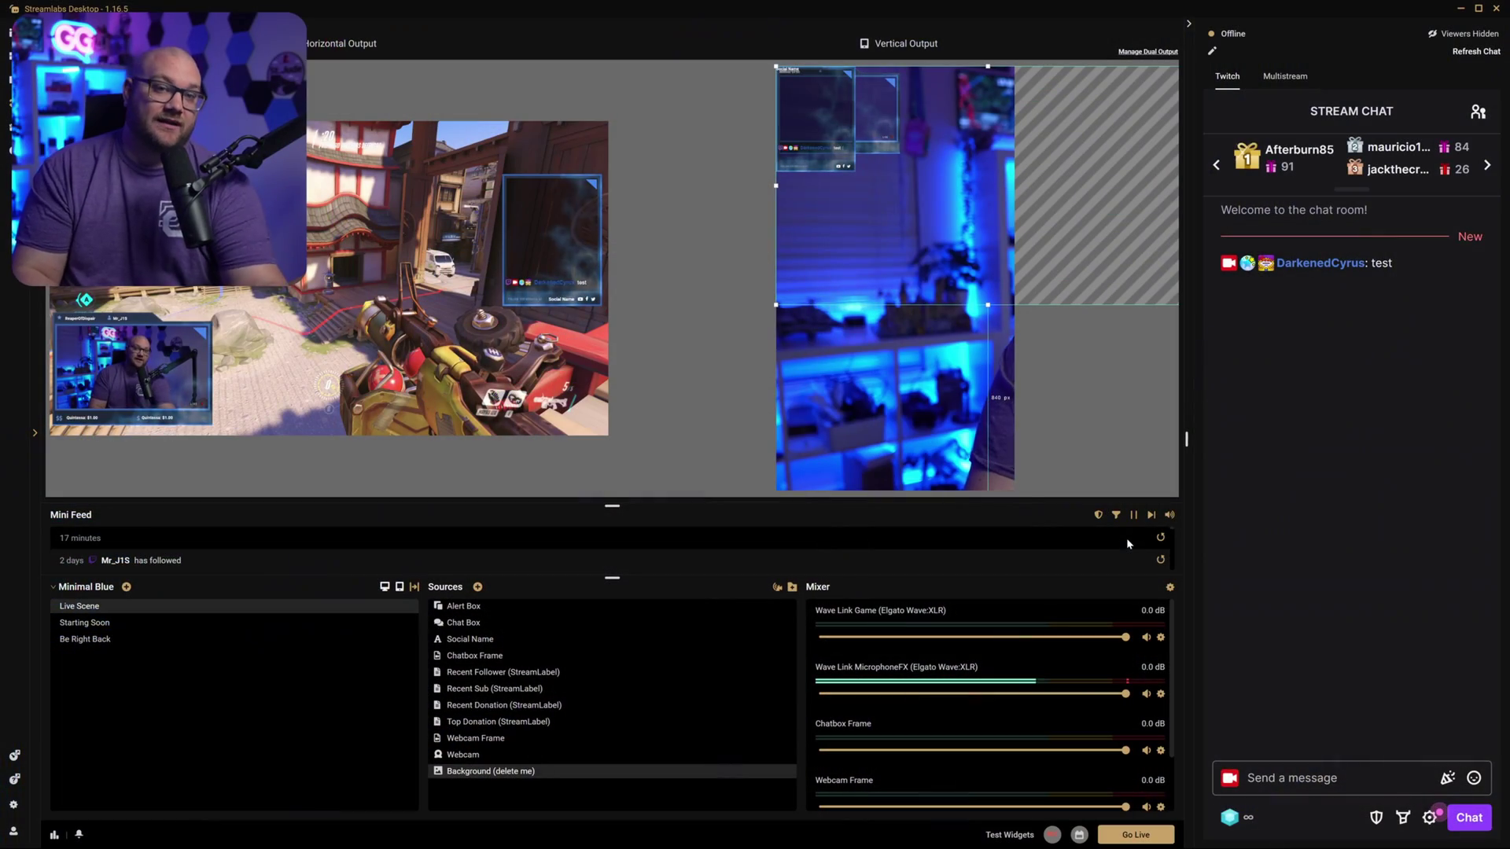
- Switch to Streamlabs Desktop and turn on Performance Mode for the preview
{"action": "right_click", "coordinate": [675, 284]}
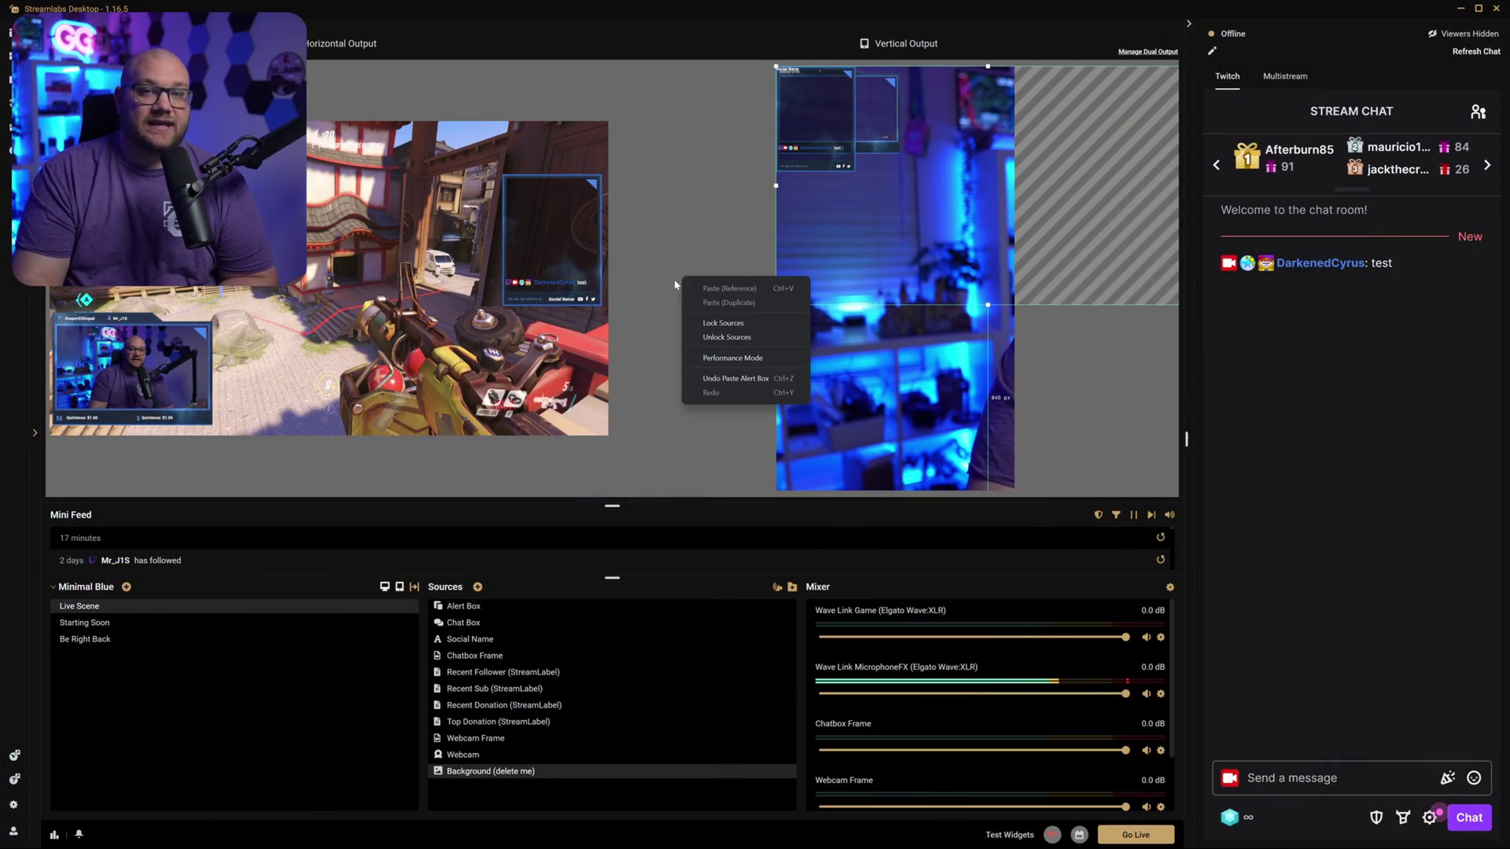
{"action": "left_click", "coordinate": [739, 358]}
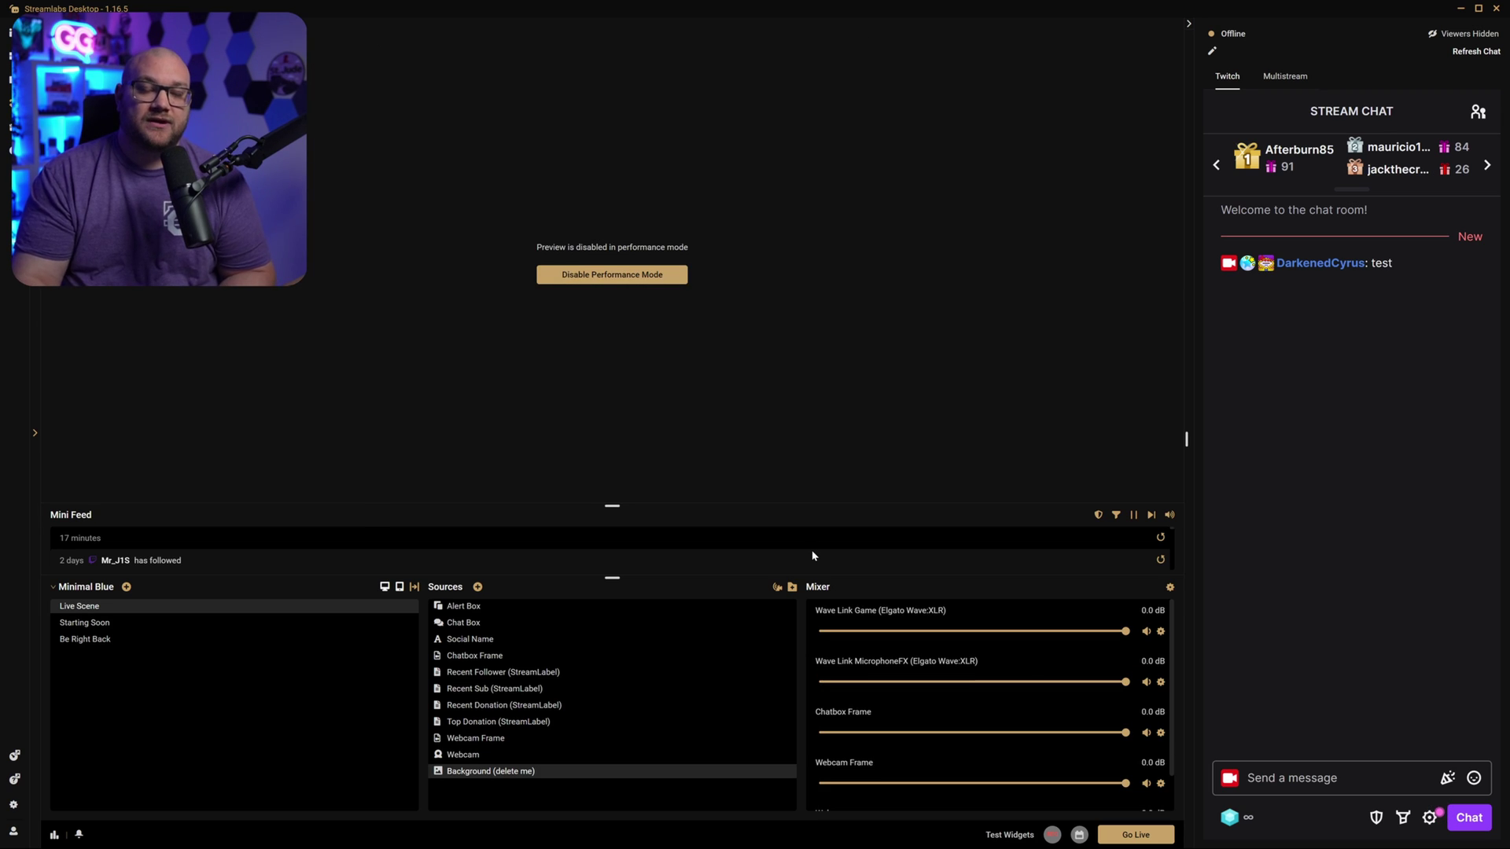